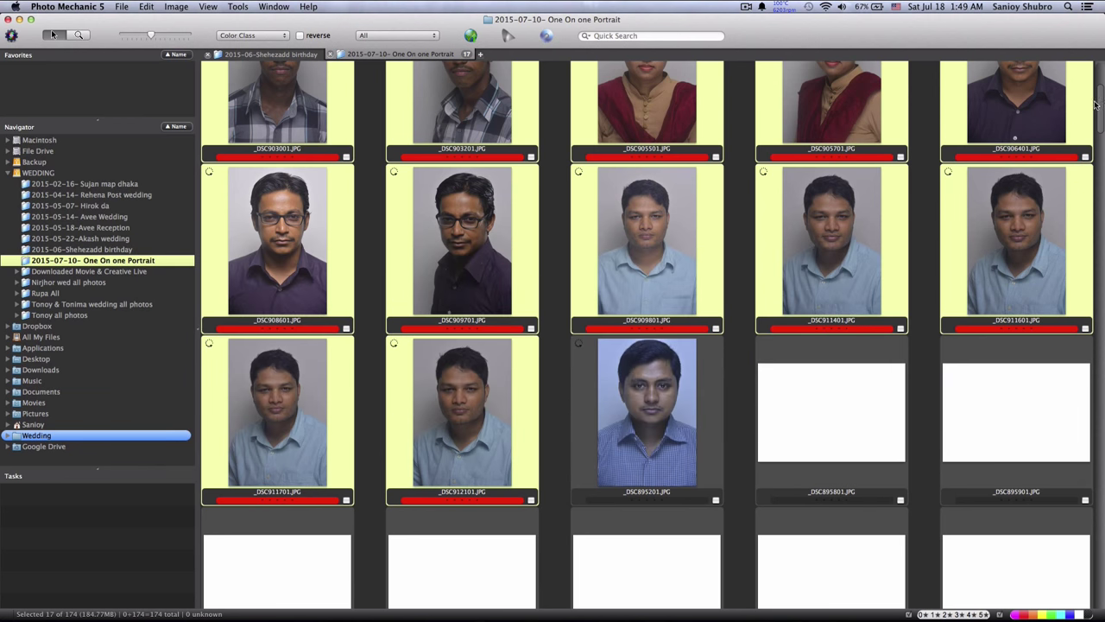
- Switch to Lightroom and bring up Import on the 2015-07-10 One On one Portrait folder, 17 tagged photos checked
scroll(1100, 103, "up", 5)
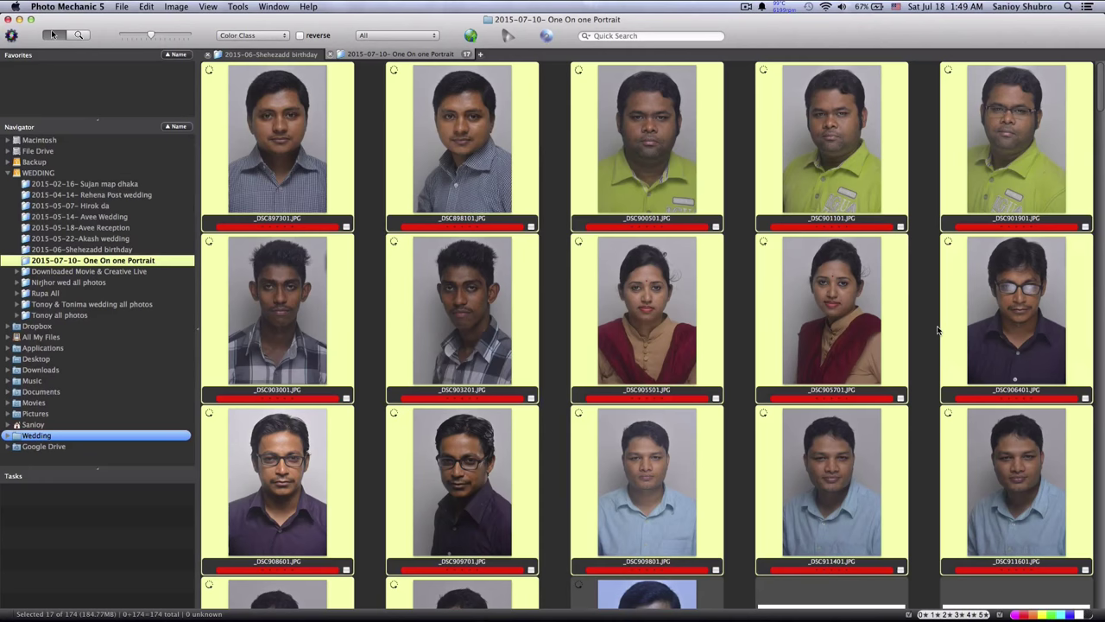
mouse_move(1017, 142)
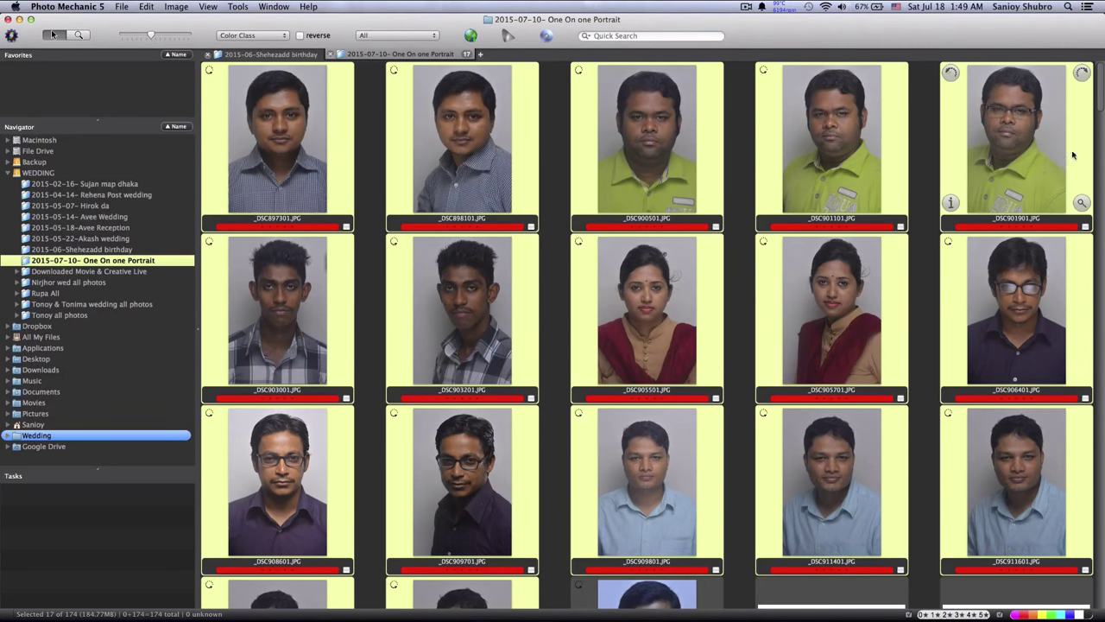
left_click_drag(1100, 105, 1102, 124)
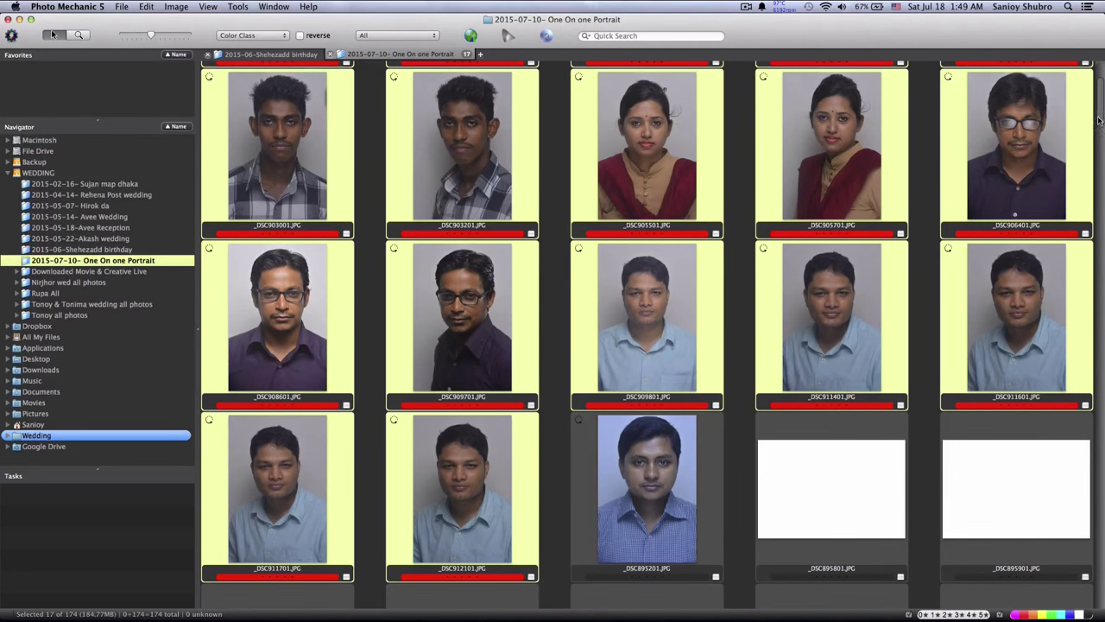
left_click_drag(1100, 122, 1102, 133)
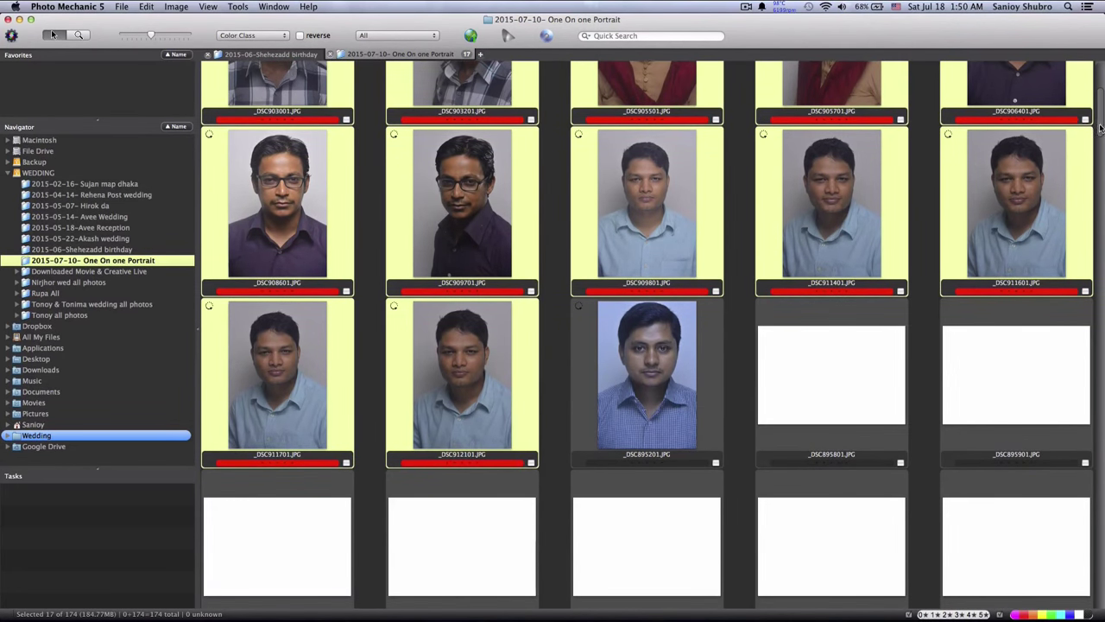
scroll(439, 129, "up", 3)
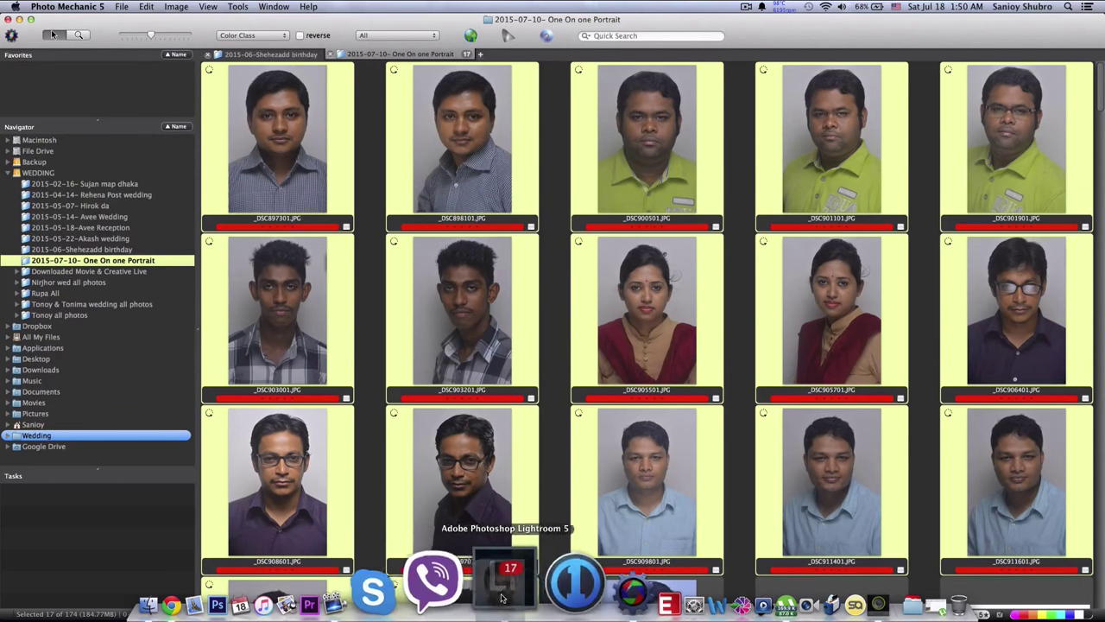
left_click(505, 591)
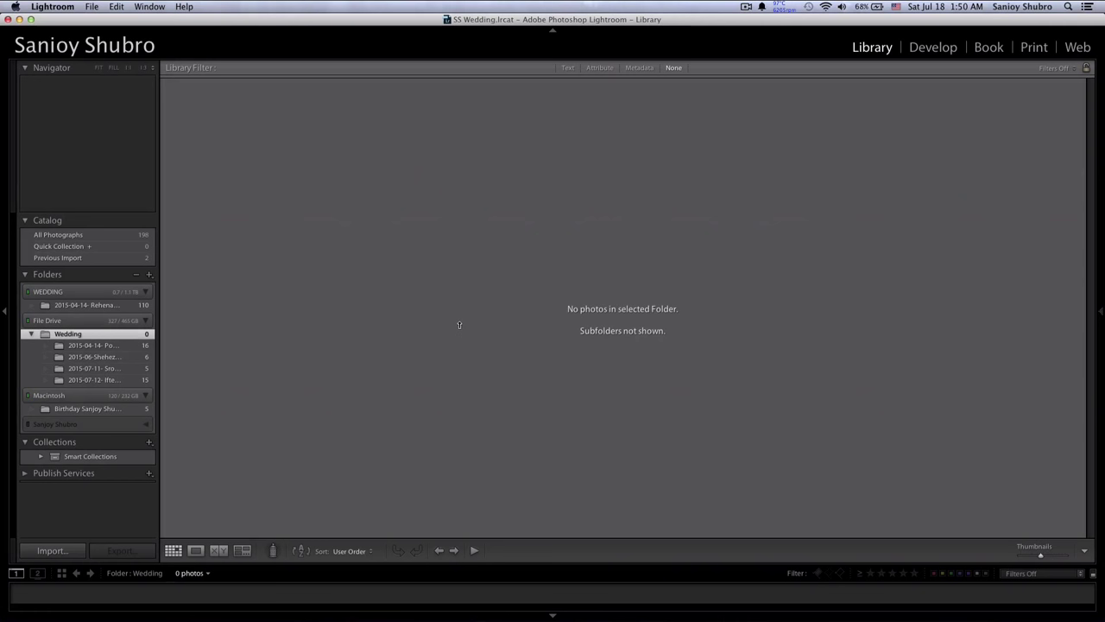
key("super+shift+i")
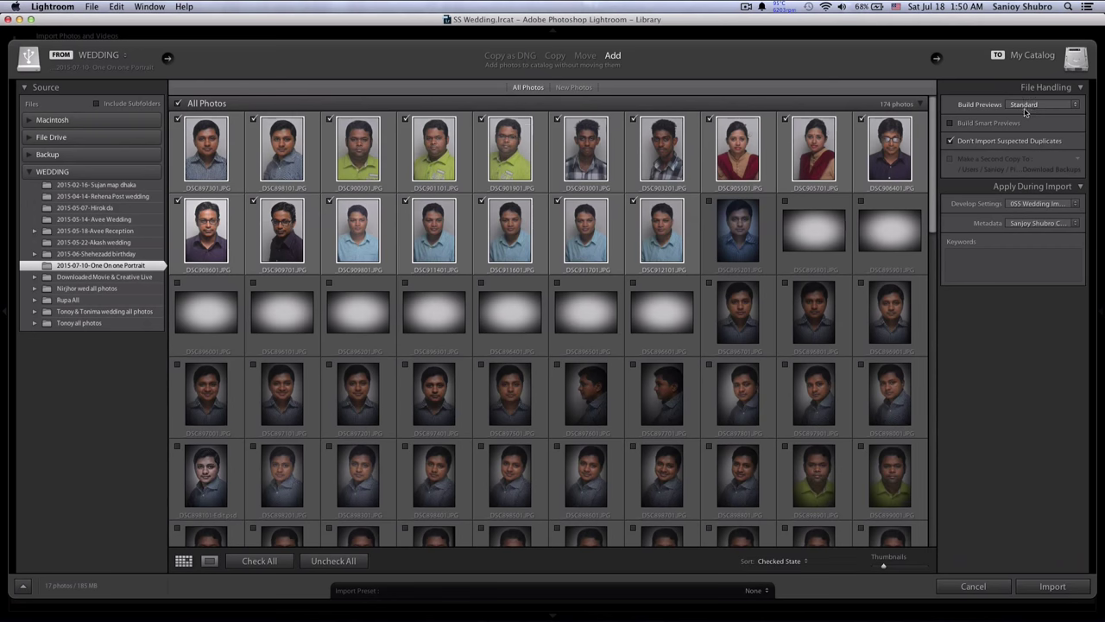
- Import the 17 checked portraits with Build Smart Previews on and Develop Settings set to None
left_click(952, 126)
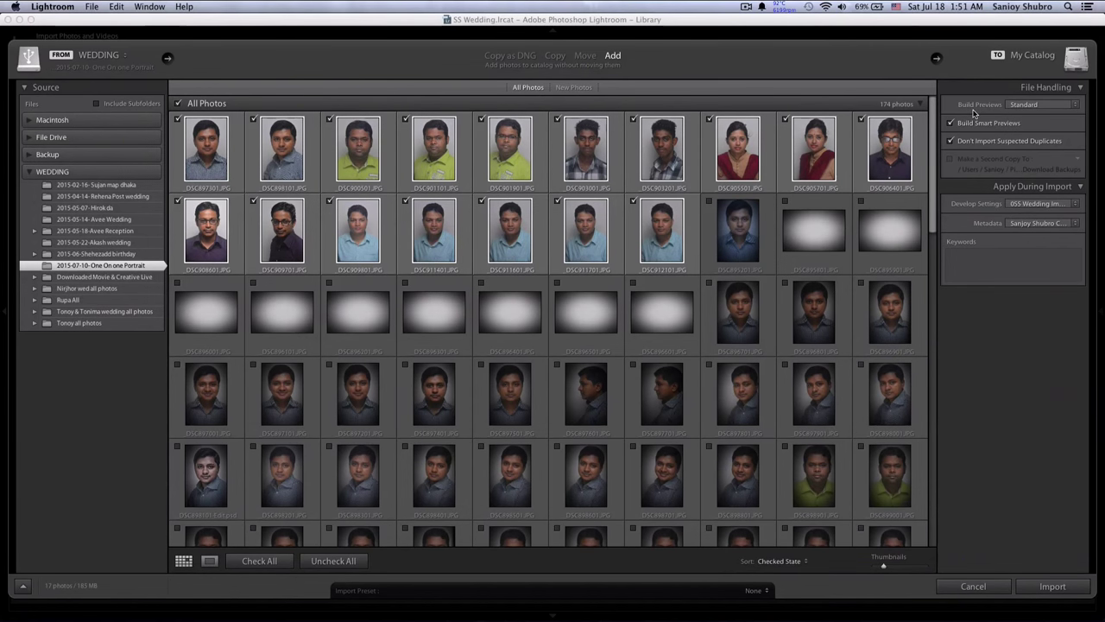
left_click(1077, 206)
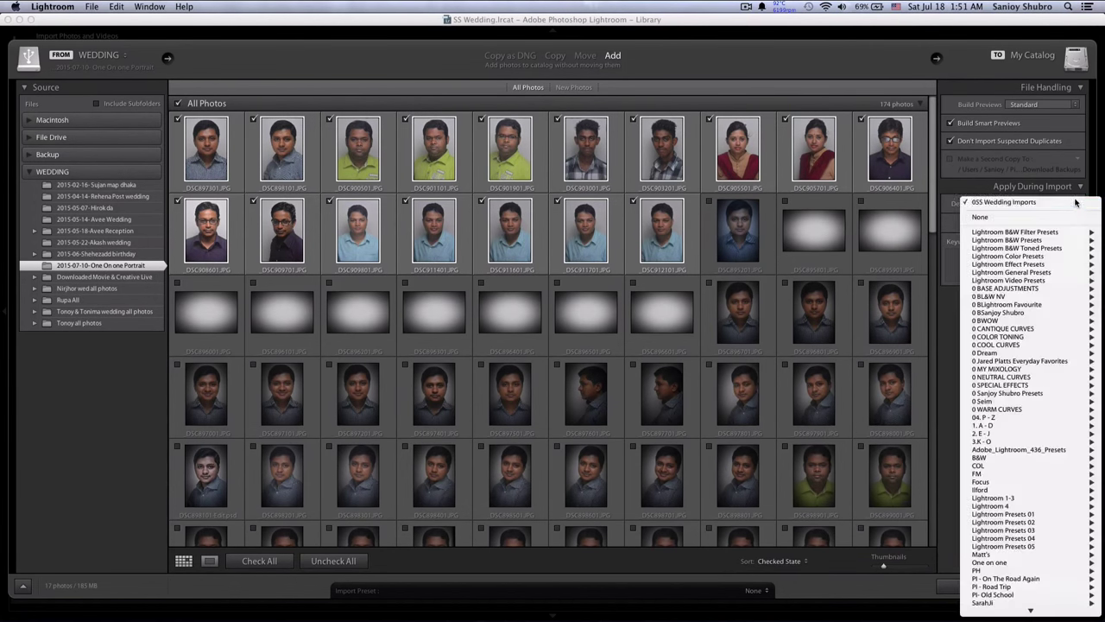
left_click(1071, 209)
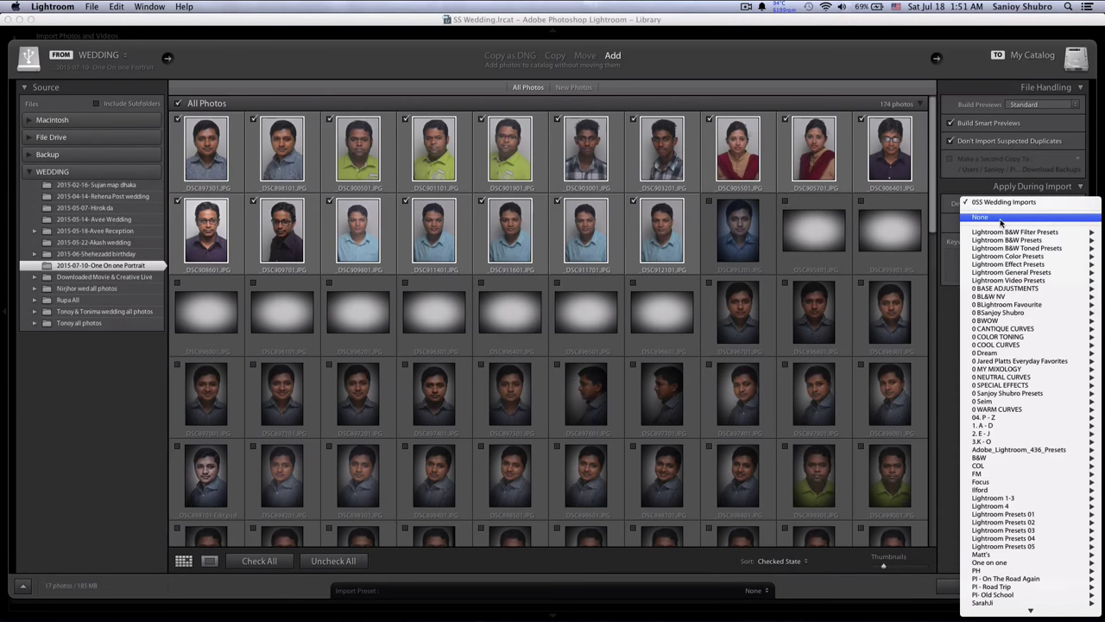
key("Escape")
left_click(1073, 208)
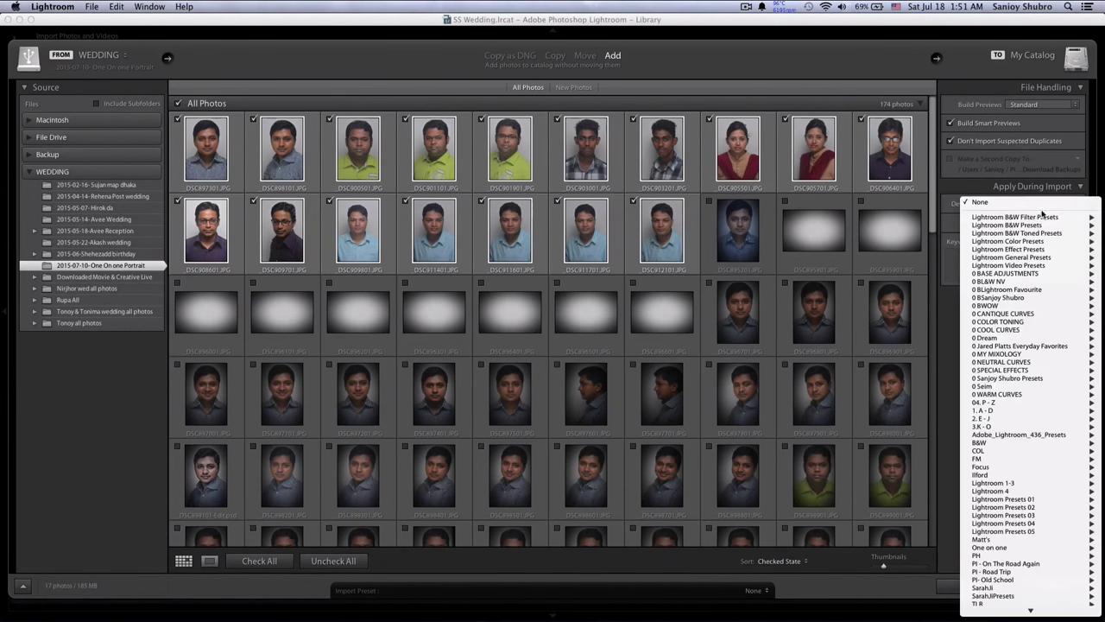
left_click(1023, 204)
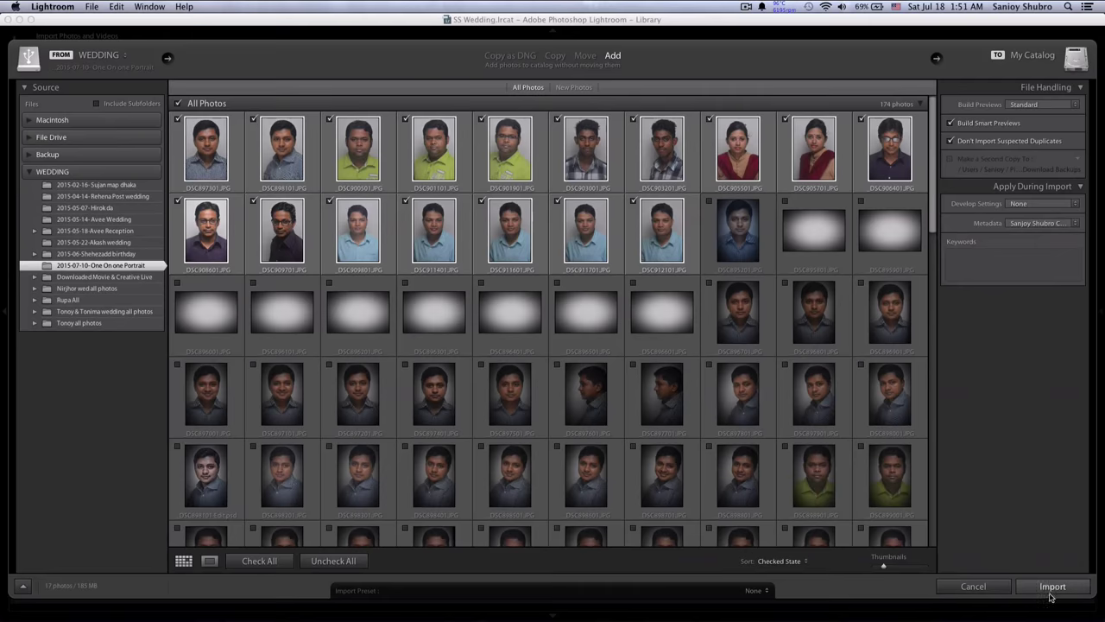
left_click(1053, 586)
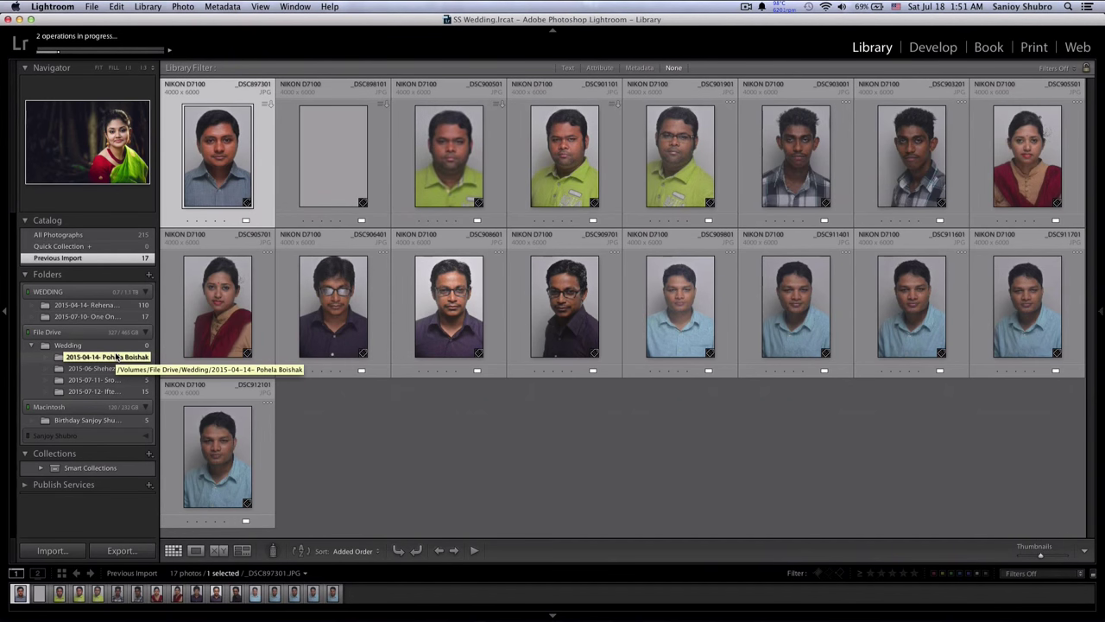
- Wait for the 17-portrait import to finish, opening and closing the File menu unused
left_click(91, 8)
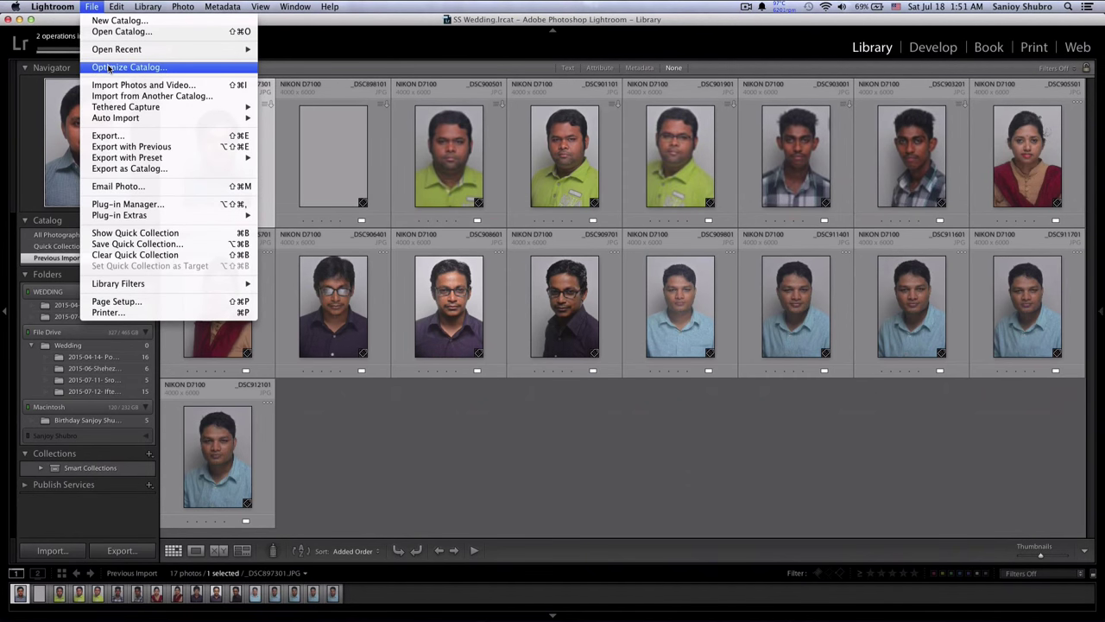
left_click(92, 7)
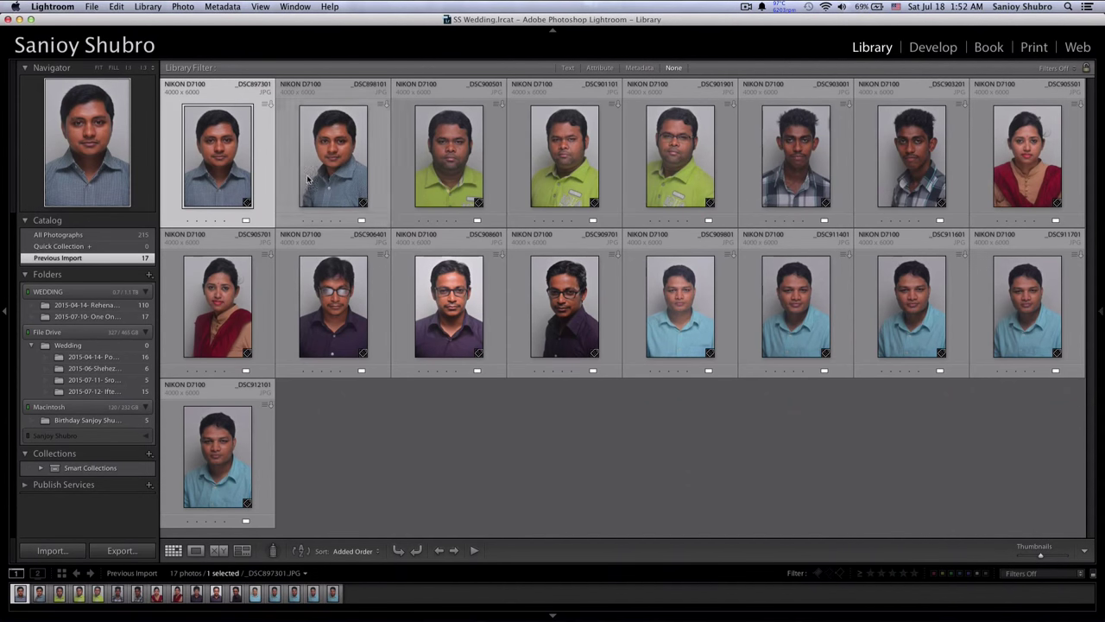
mouse_move(218, 155)
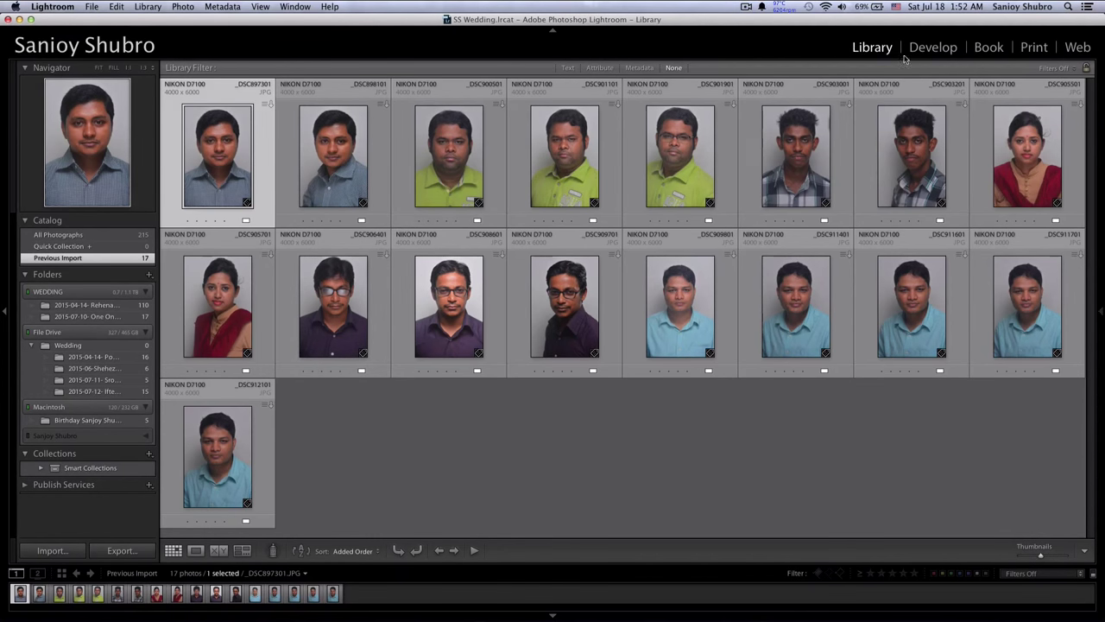
- Review the first portrait and _DSC898101 in Develop, then return to the Library folder view
left_click(938, 50)
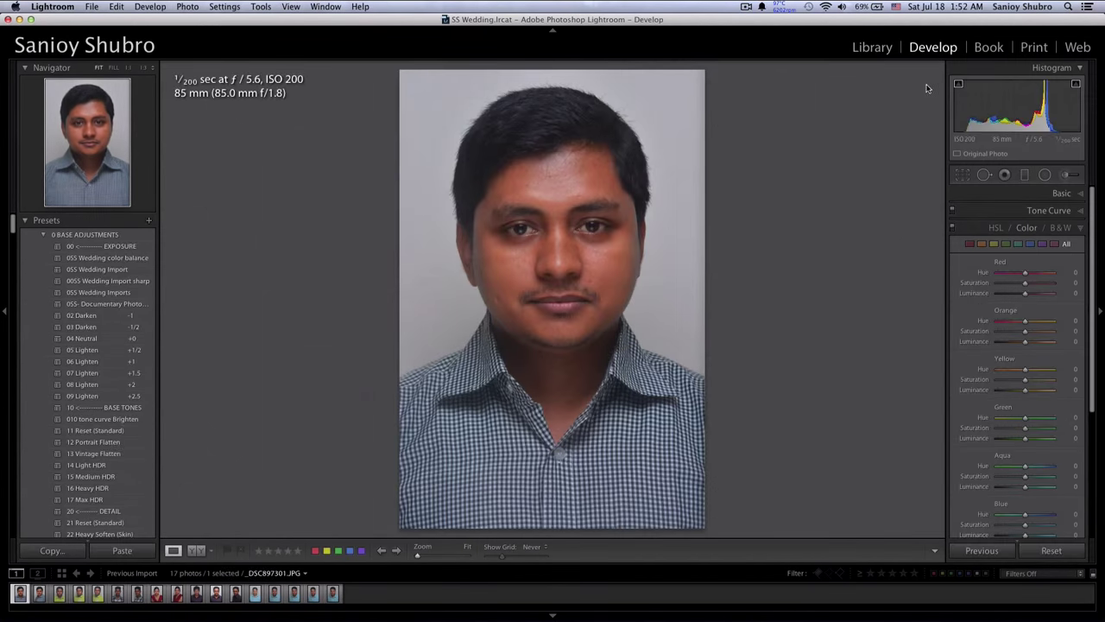
left_click(39, 592)
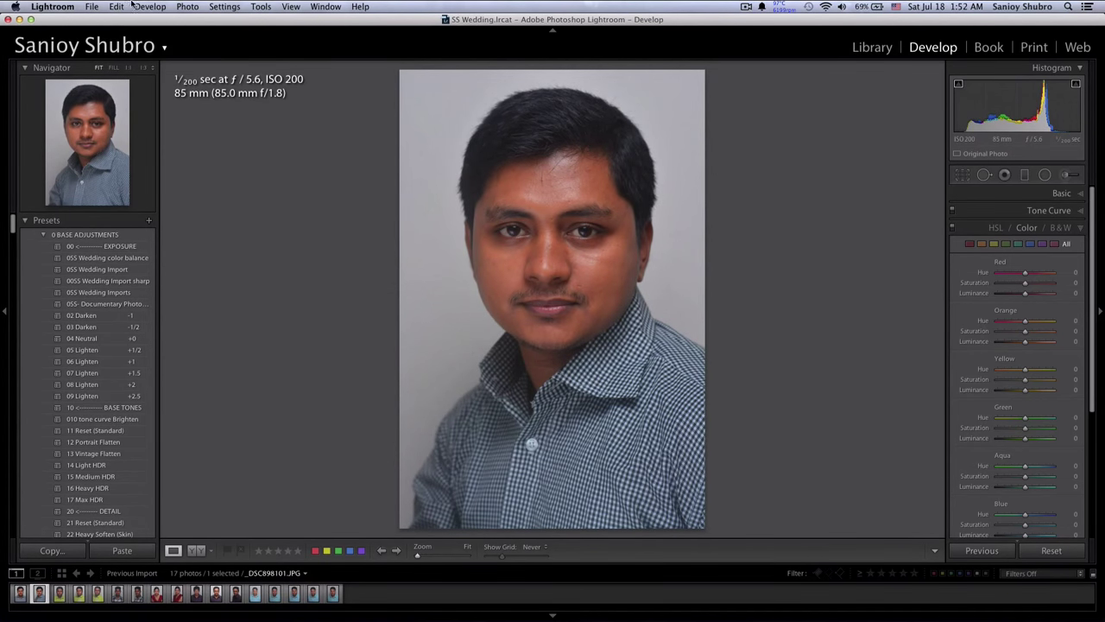
left_click(148, 7)
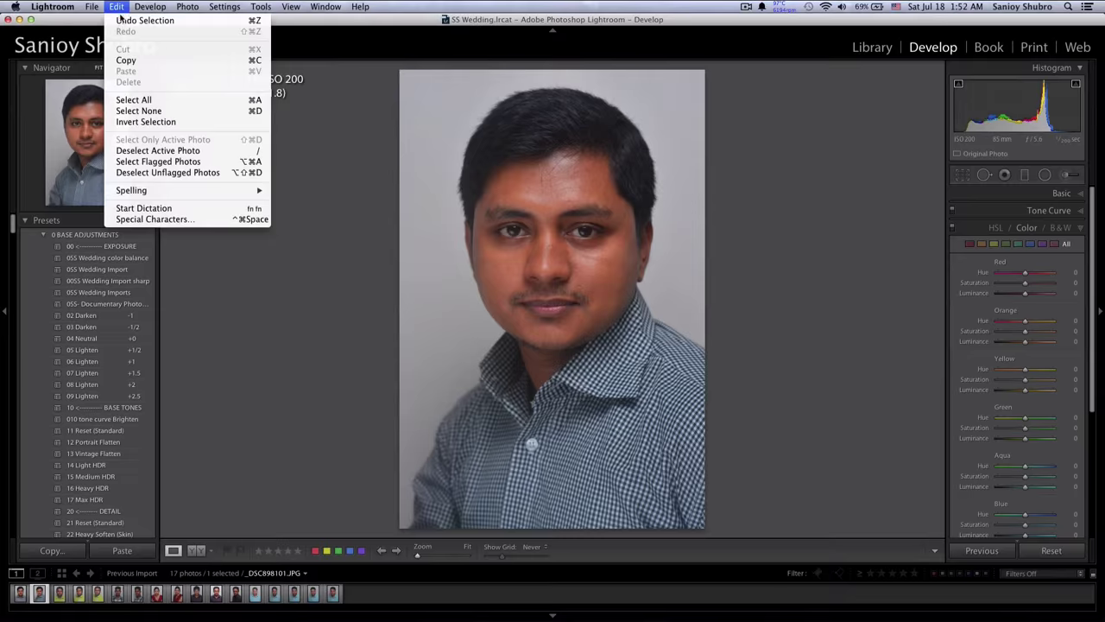
left_click(555, 26)
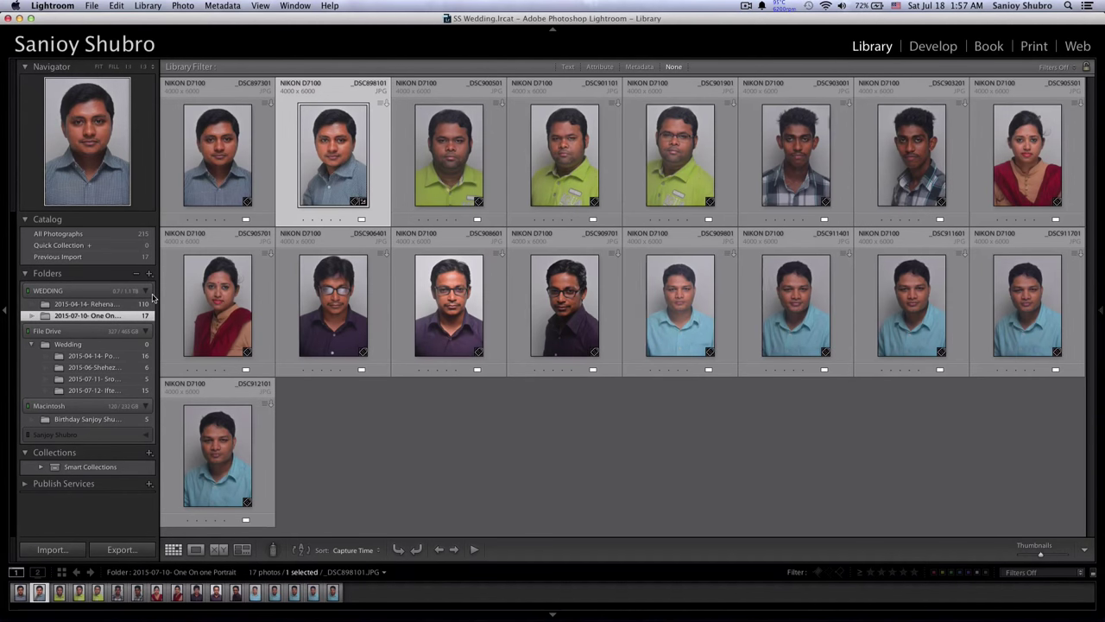
- Select _DSC900501 and show the Library Previews commands, including Build Smart Previews
left_click(443, 160)
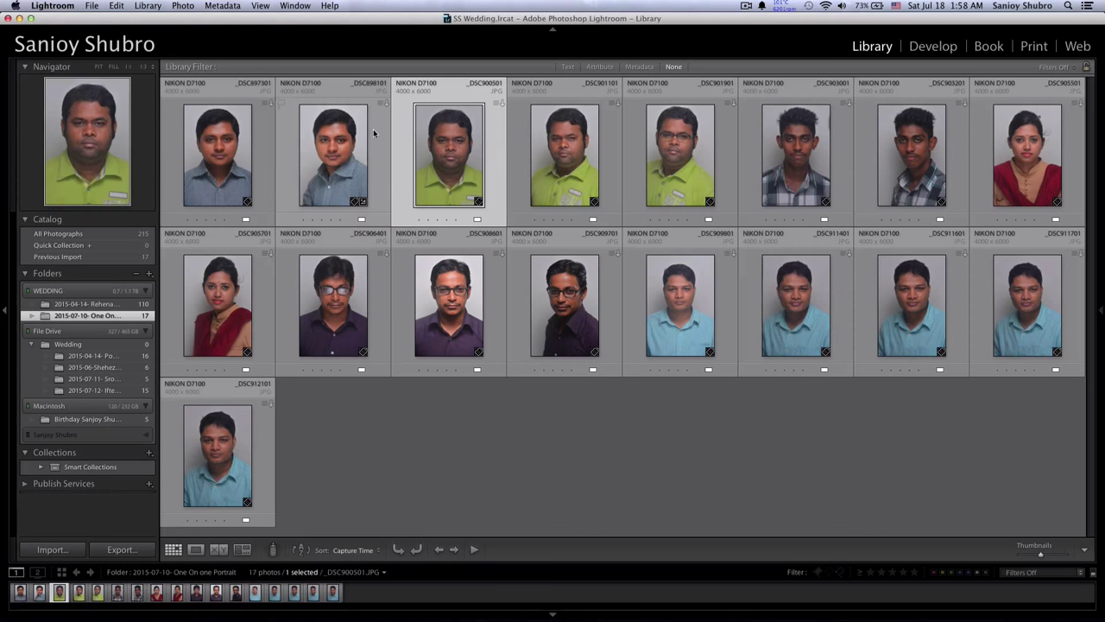
left_click(154, 6)
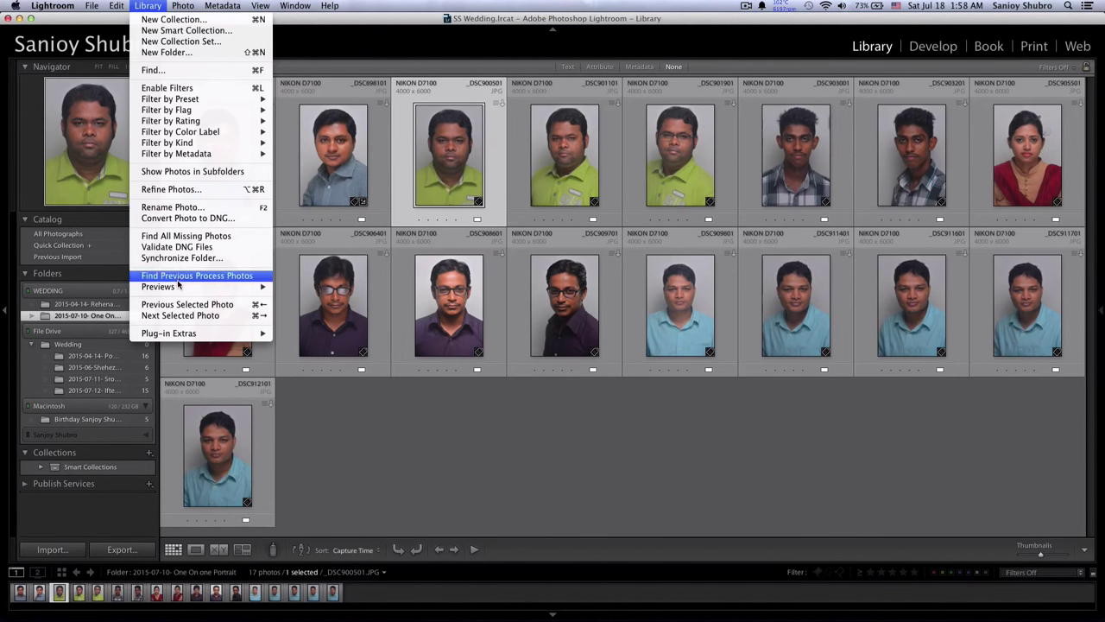
mouse_move(158, 287)
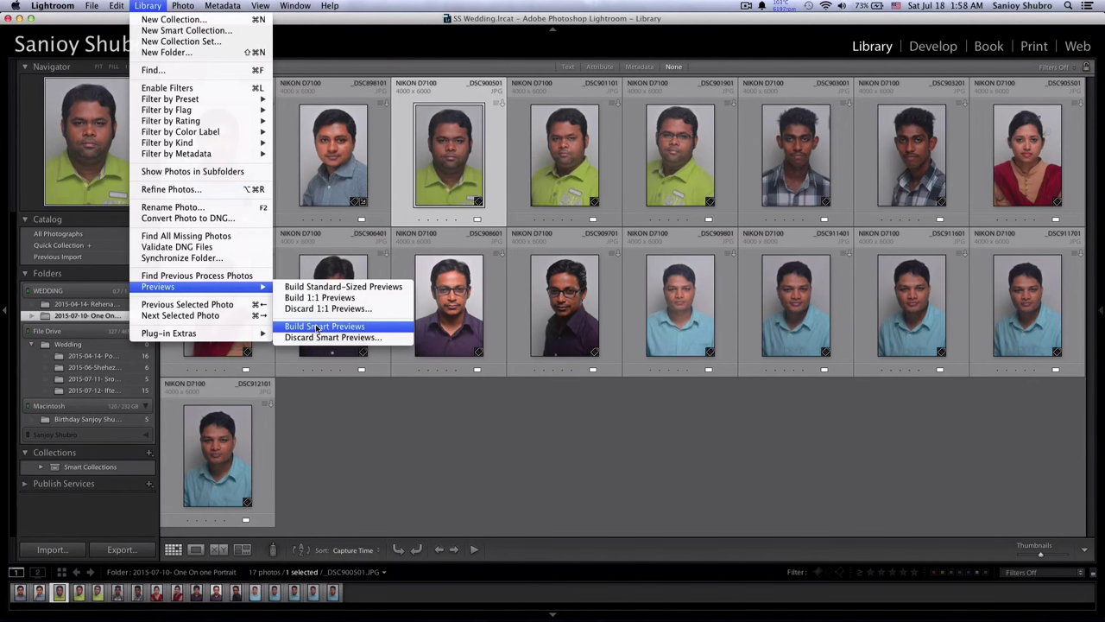
- Dismiss the Library menu unused and switch to Finder to eject the WEDDING drive
left_click(369, 420)
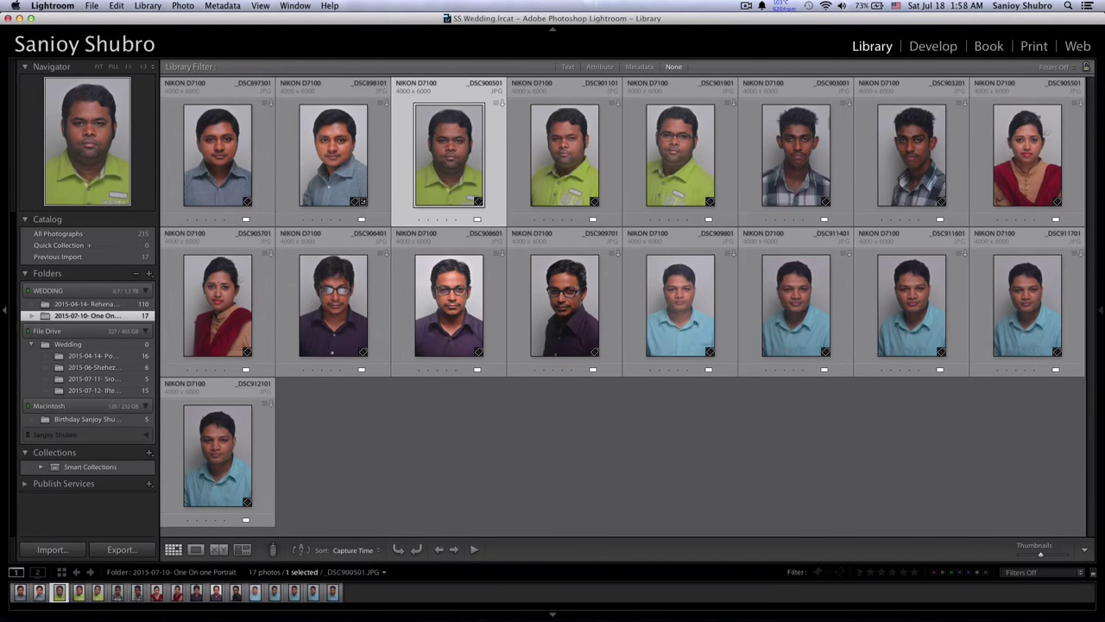
key("super+Tab")
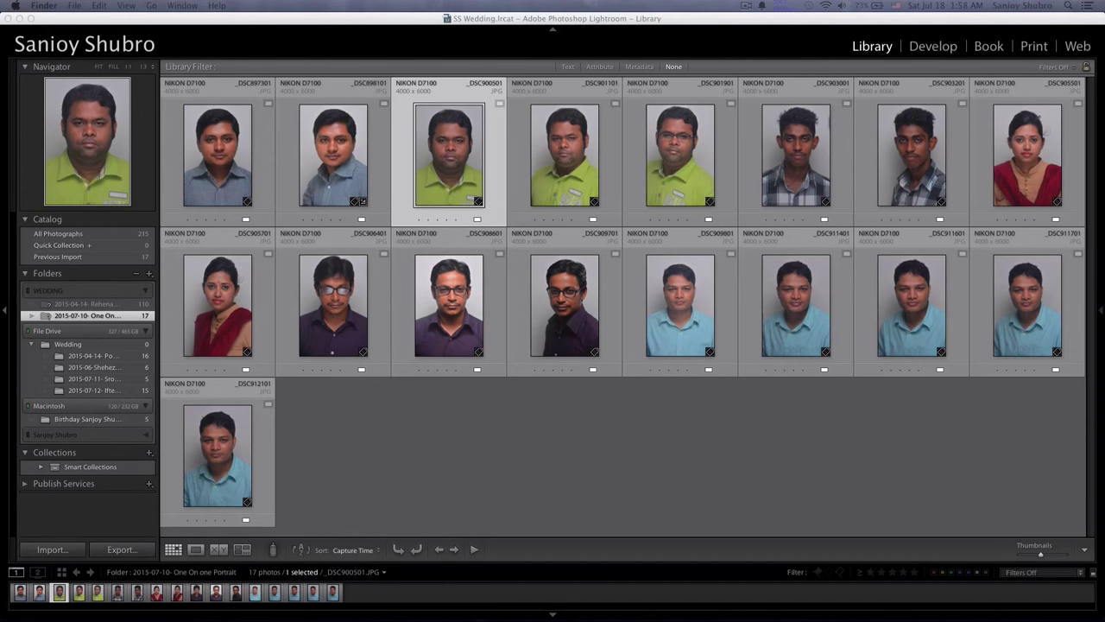
- Return to Lightroom and check the missing-original badge on _DSC900501.JPG
left_click(83, 316)
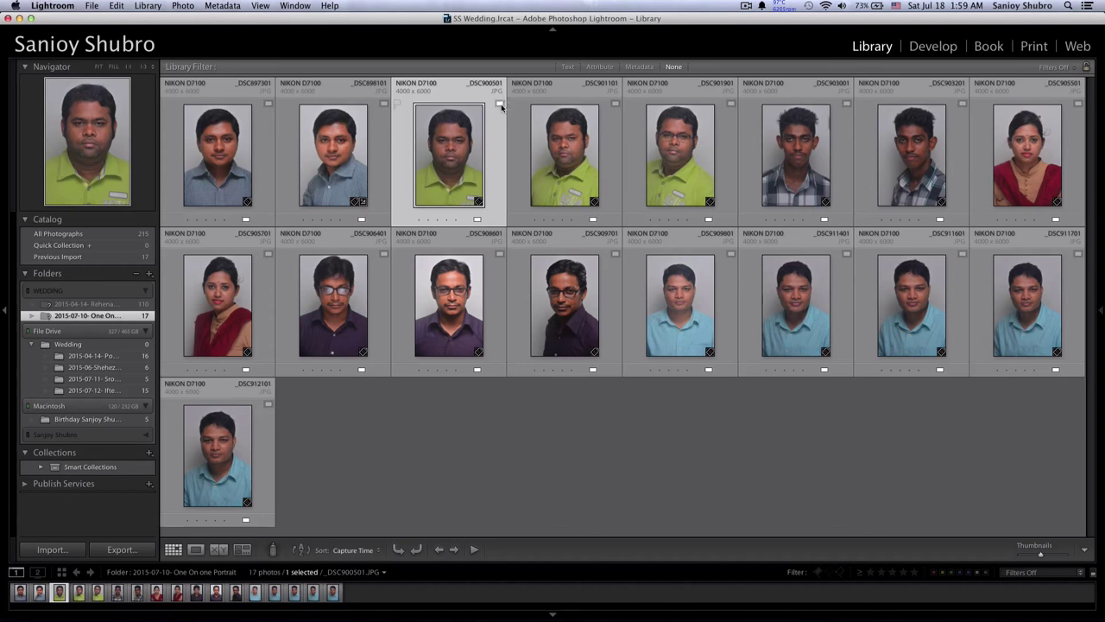
left_click(501, 106)
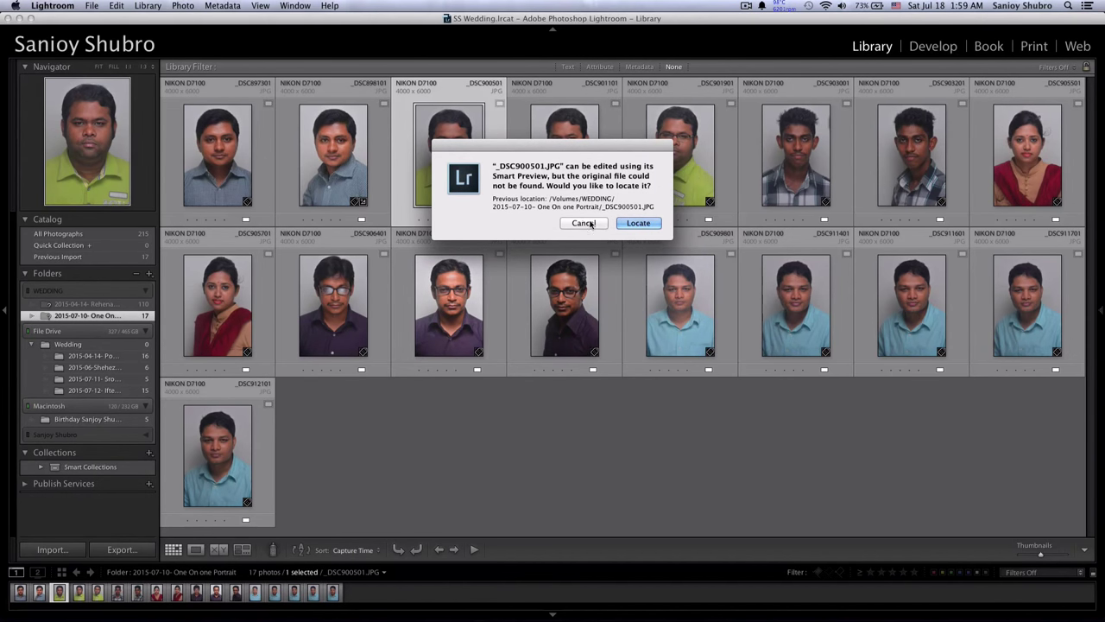
- Cancel the missing-file notice and edit _DSC900501 in Develop from its Smart Preview
left_click(591, 224)
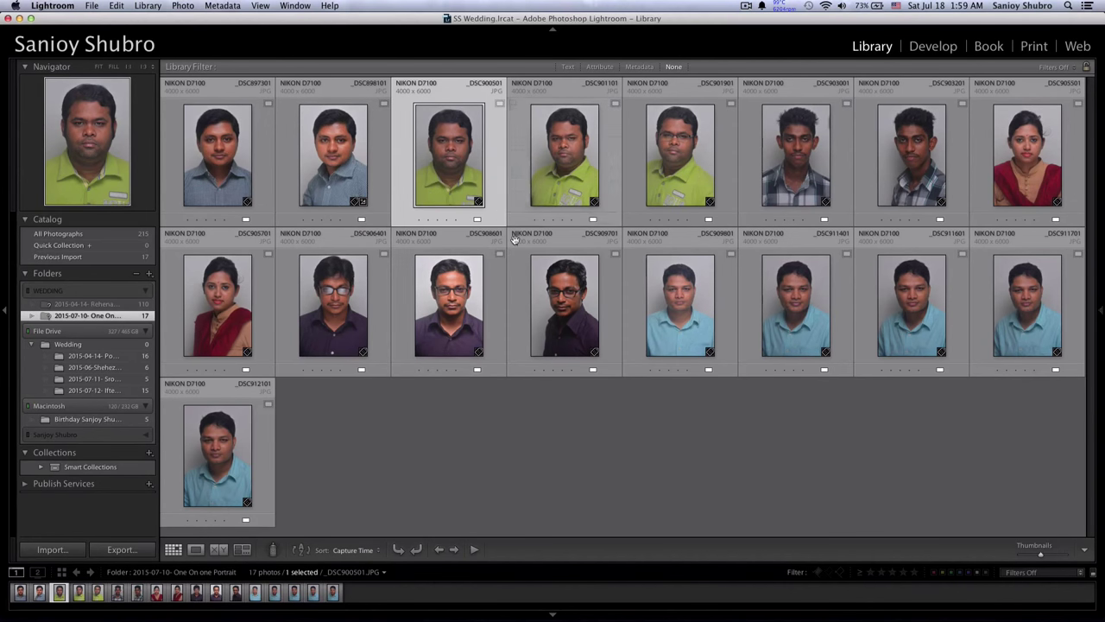
left_click(934, 48)
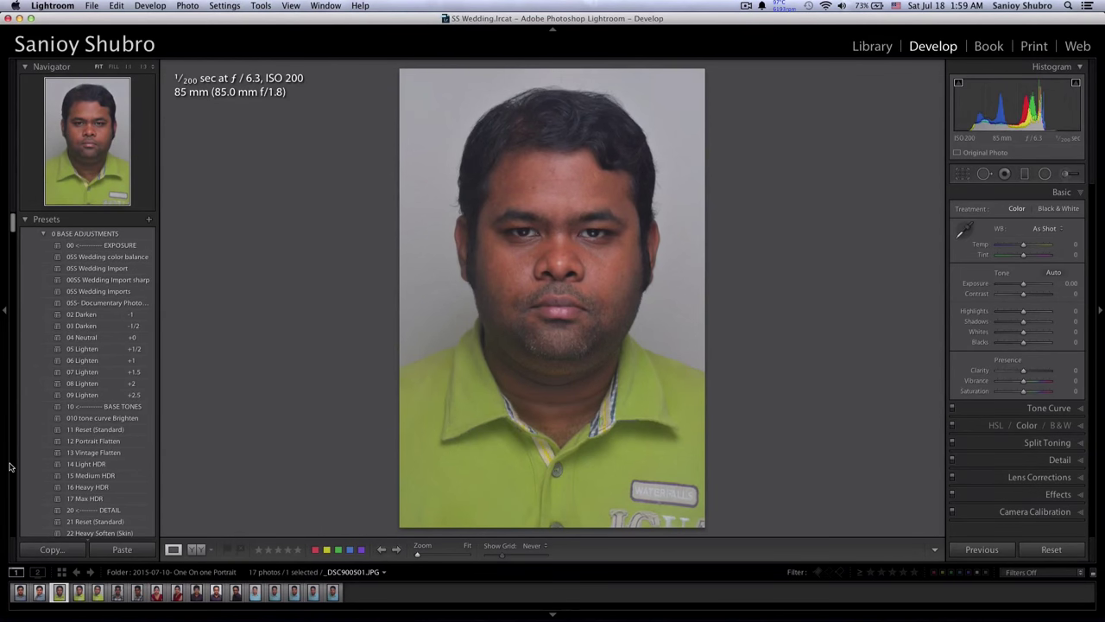
- Step through the Develop filmstrip portraits with the arrow keys, ending on the checked-shirt portrait
key("Left")
key("Left")
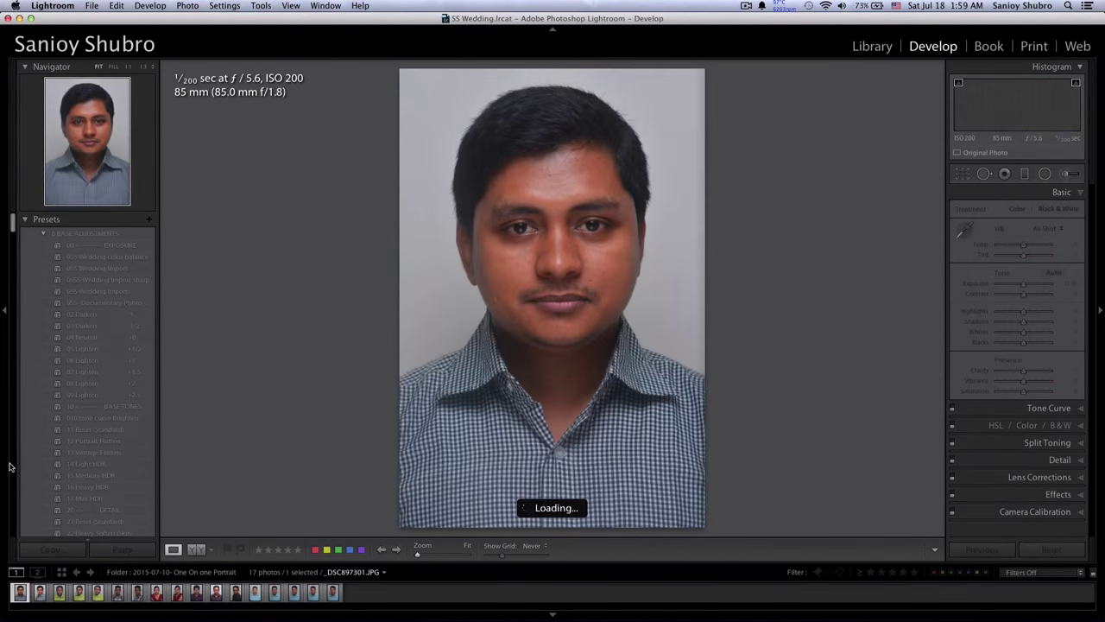
key("Right")
key("Right")
key("Right")
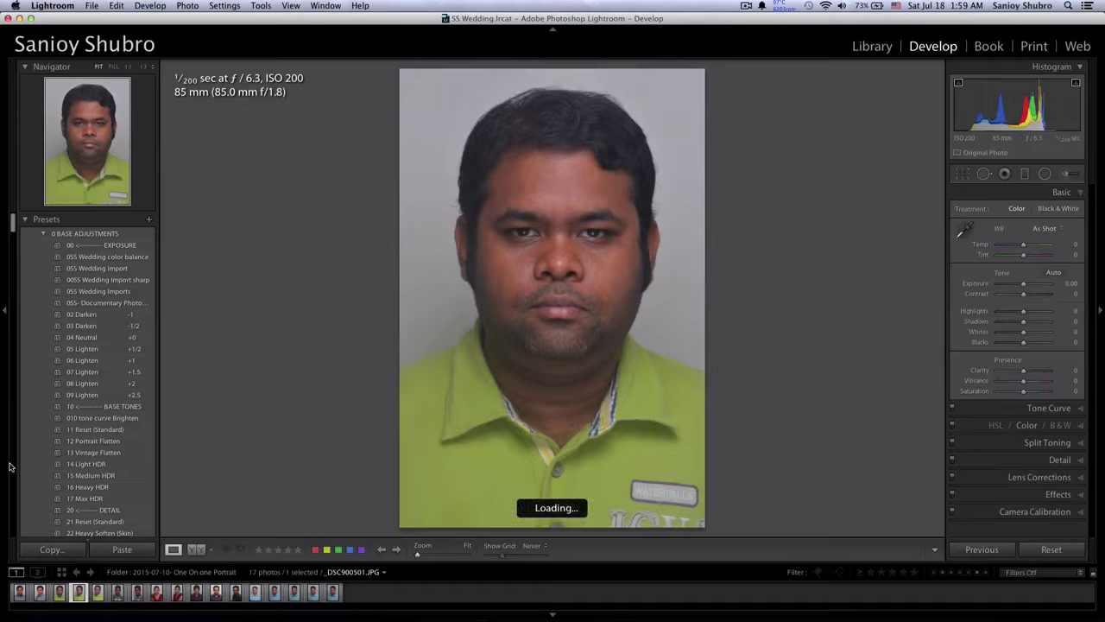
key("Right")
key("Right")
key("Right")
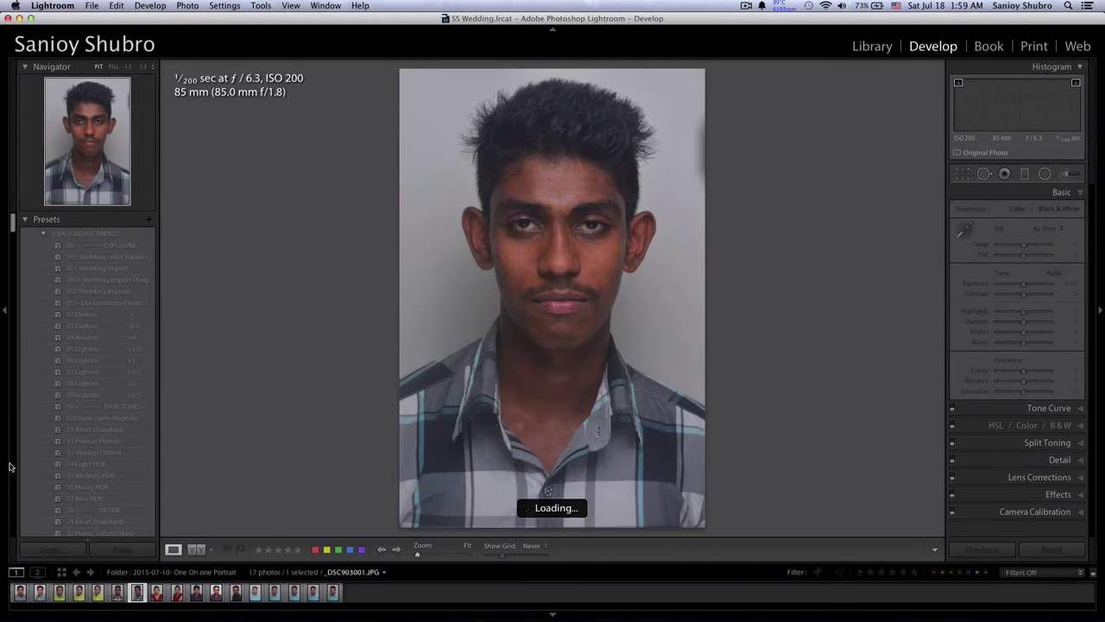
key("Right")
key("Right")
key("Right")
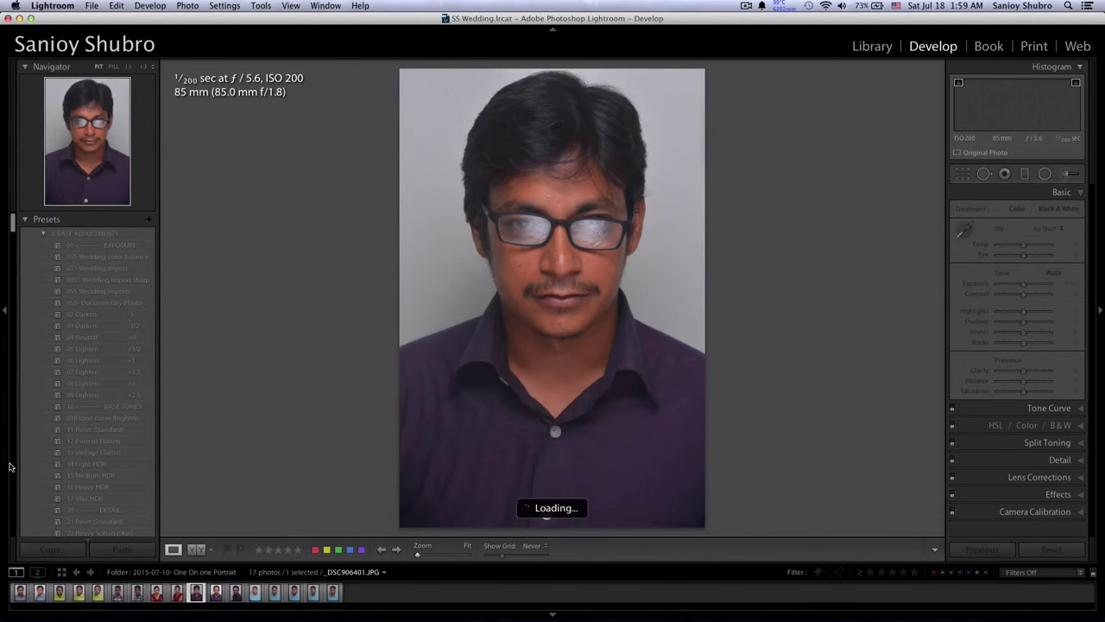
key("Right")
key("Right")
key("Right")
key("Right")
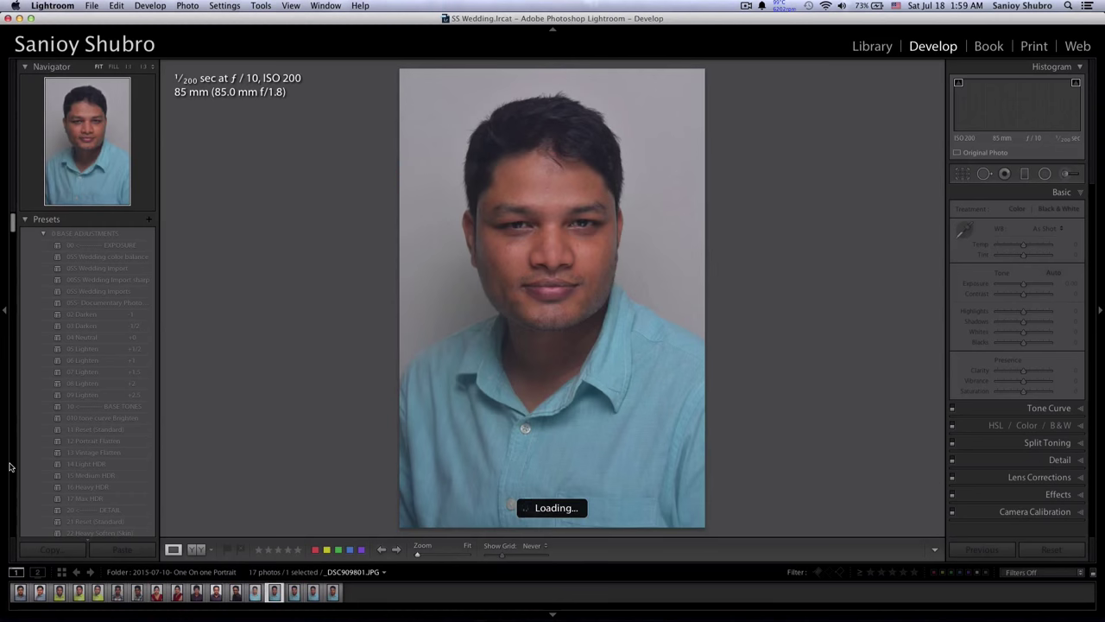
key("Right")
key("Right")
key("Right")
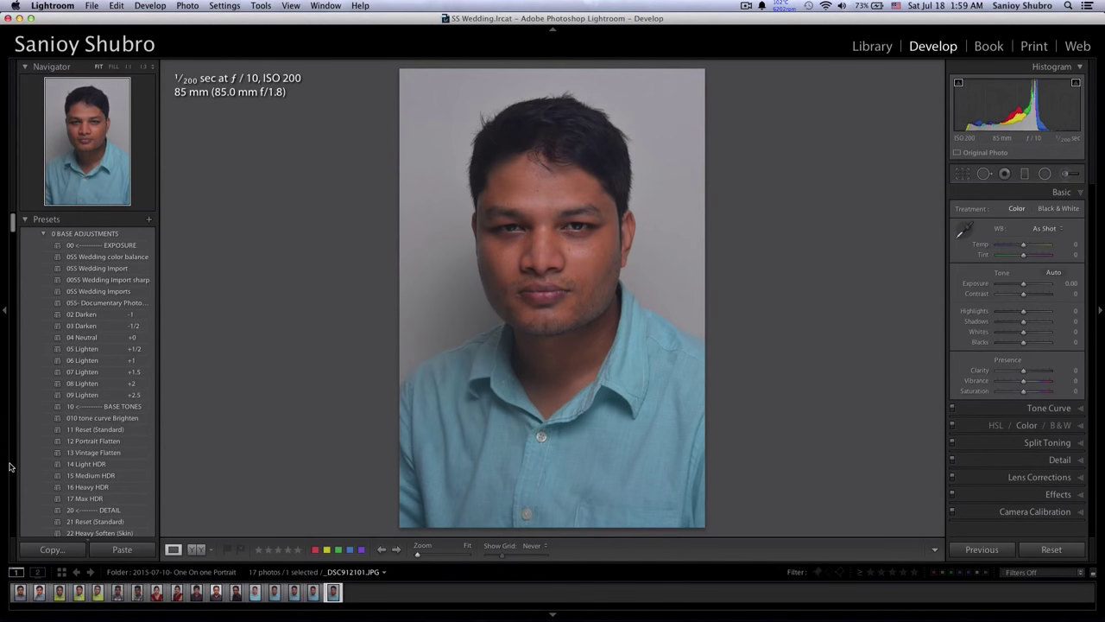
key("Right")
key("Left")
key("Left")
key("Left")
key("Left")
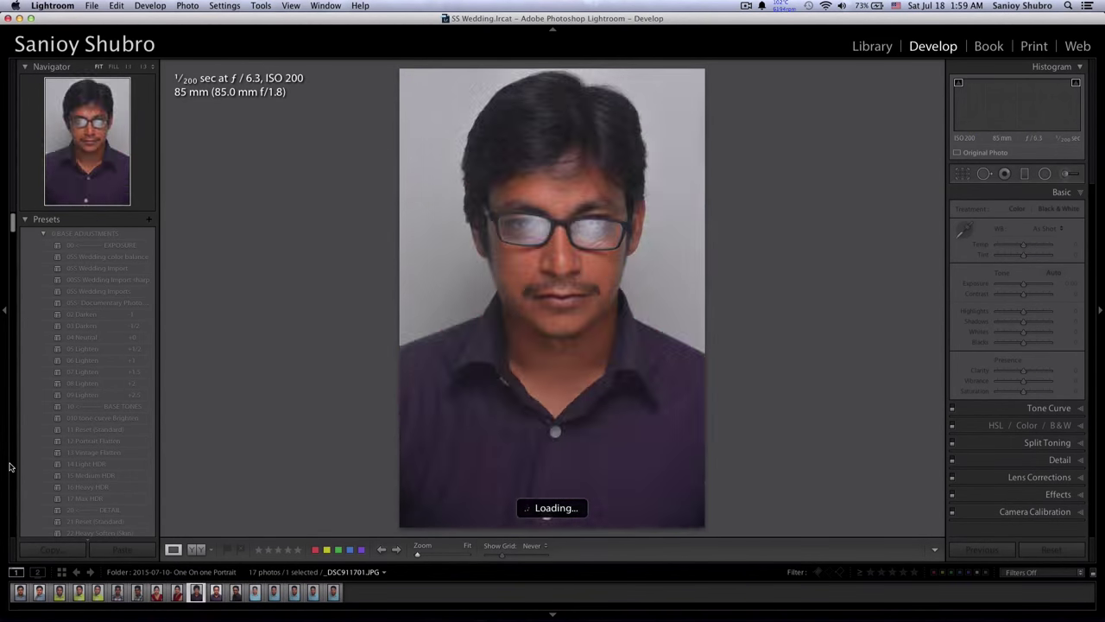
key("Left")
key("Left")
key("Left")
key("Left")
key("Left")
key("Left")
key("Left")
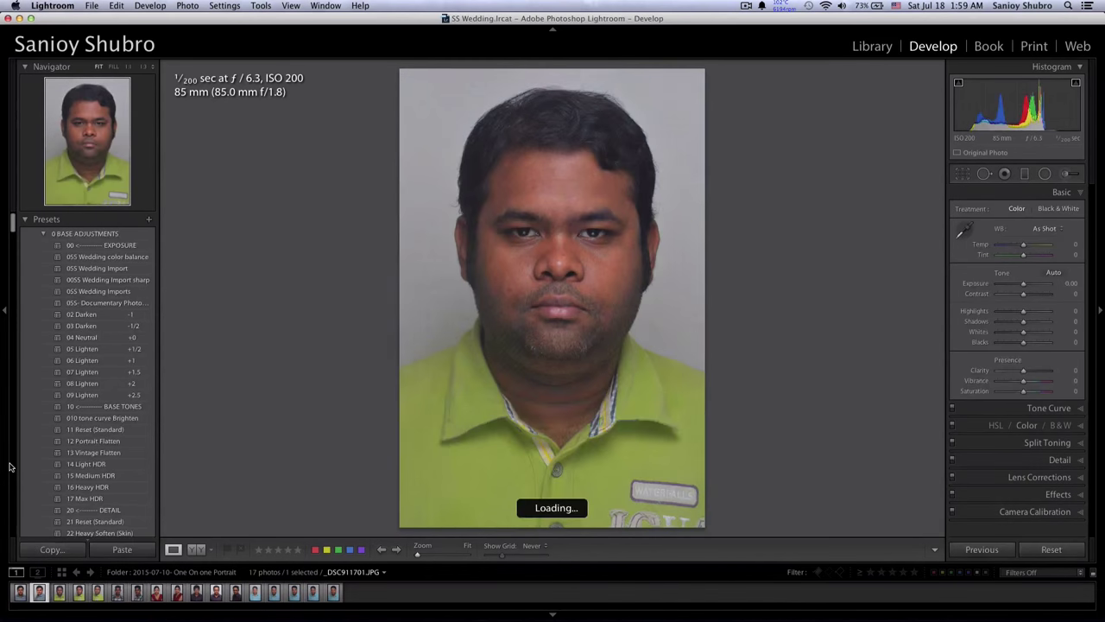
key("Left")
key("Left")
key("Left")
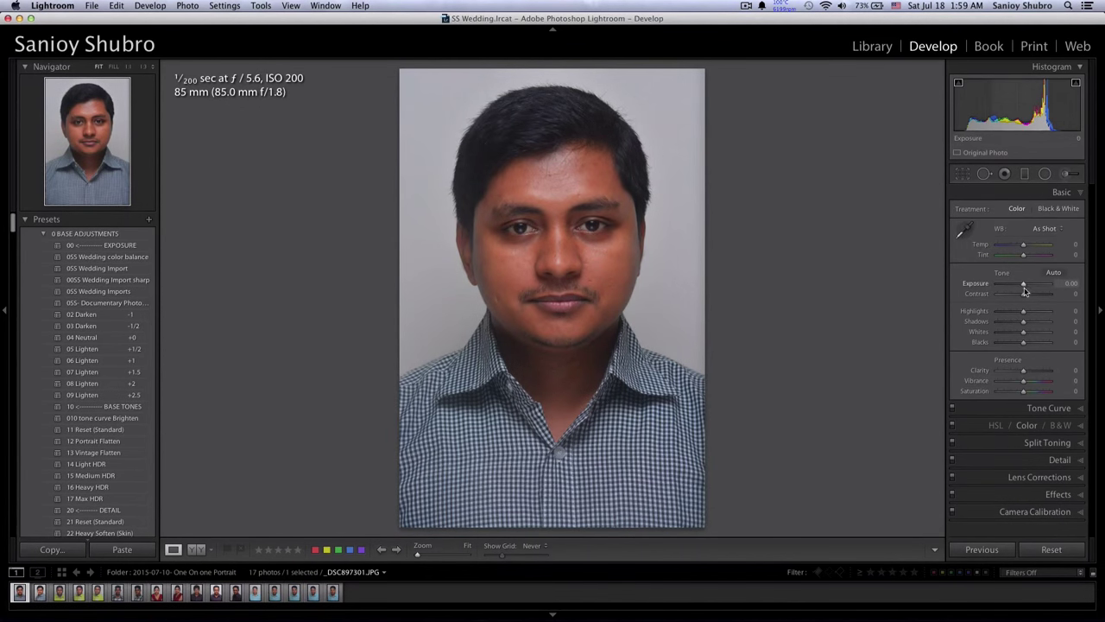
- Adjust the Basic panel tone sliders: Blacks -25, Highlights +18, Whites +34
left_click_drag(958, 114, 962, 124)
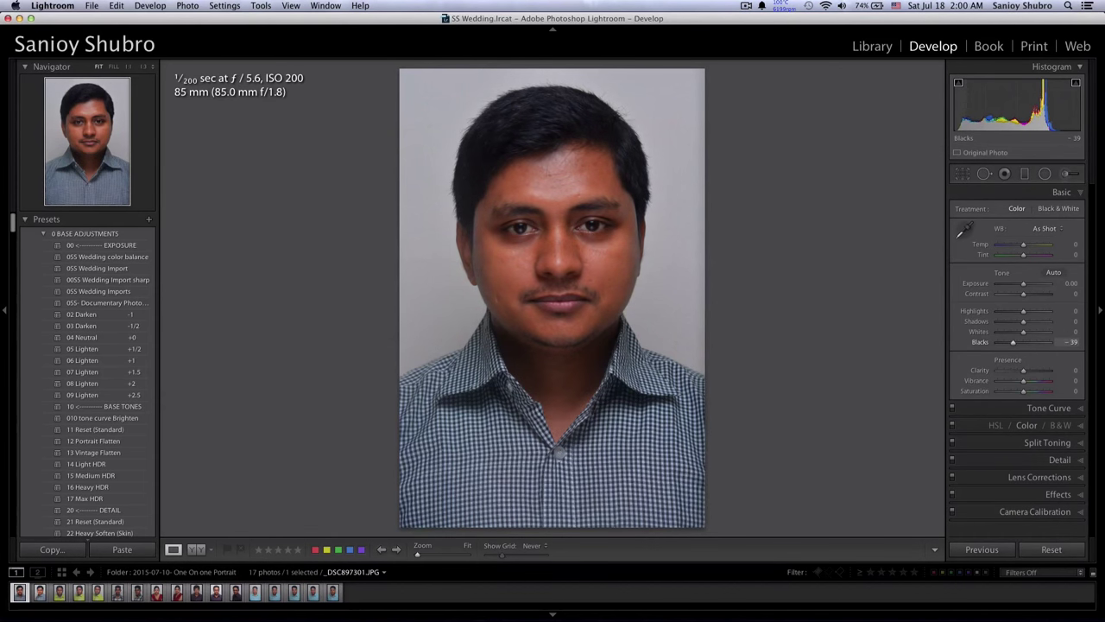
left_click_drag(1047, 112, 1090, 118)
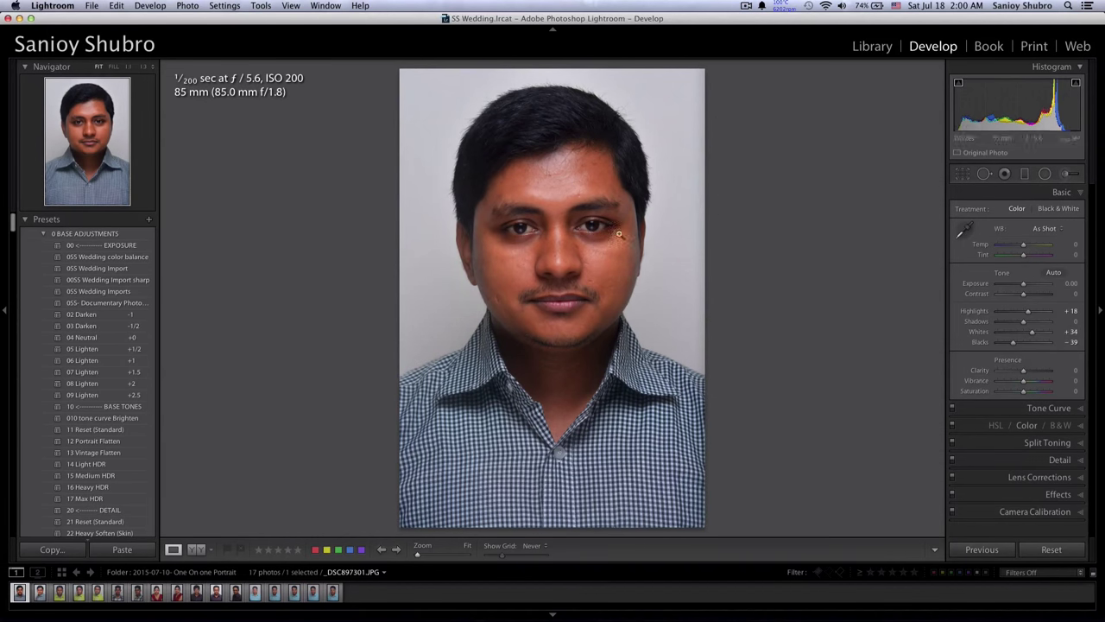
left_click_drag(961, 121, 965, 121)
- Select all 17 portraits in the portrait folder's grid and open their Export settings
left_click(874, 46)
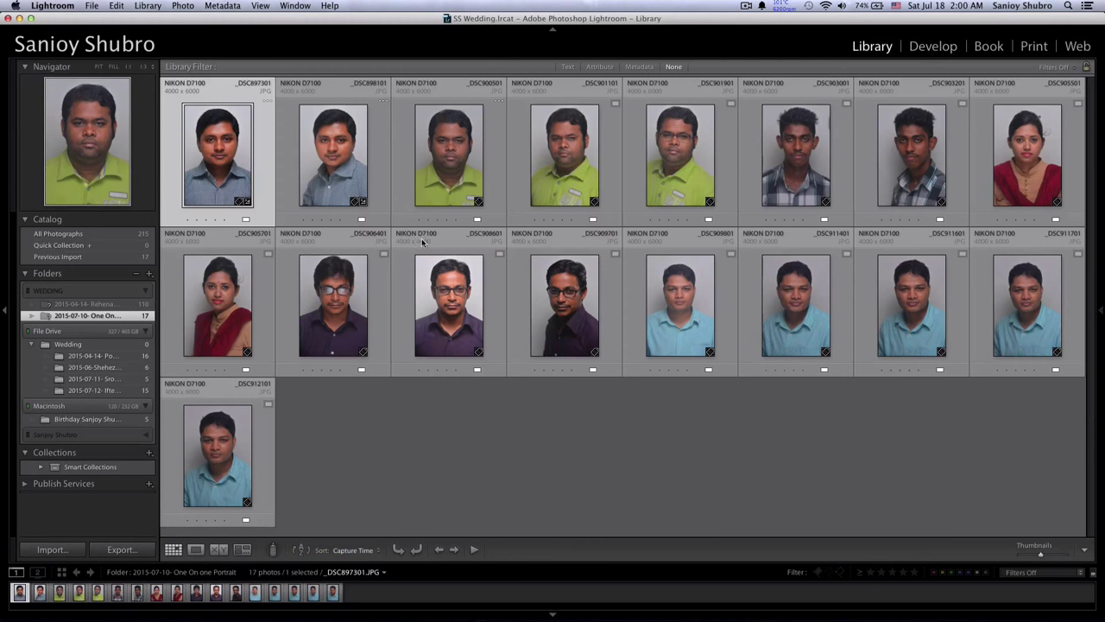
left_click(108, 318)
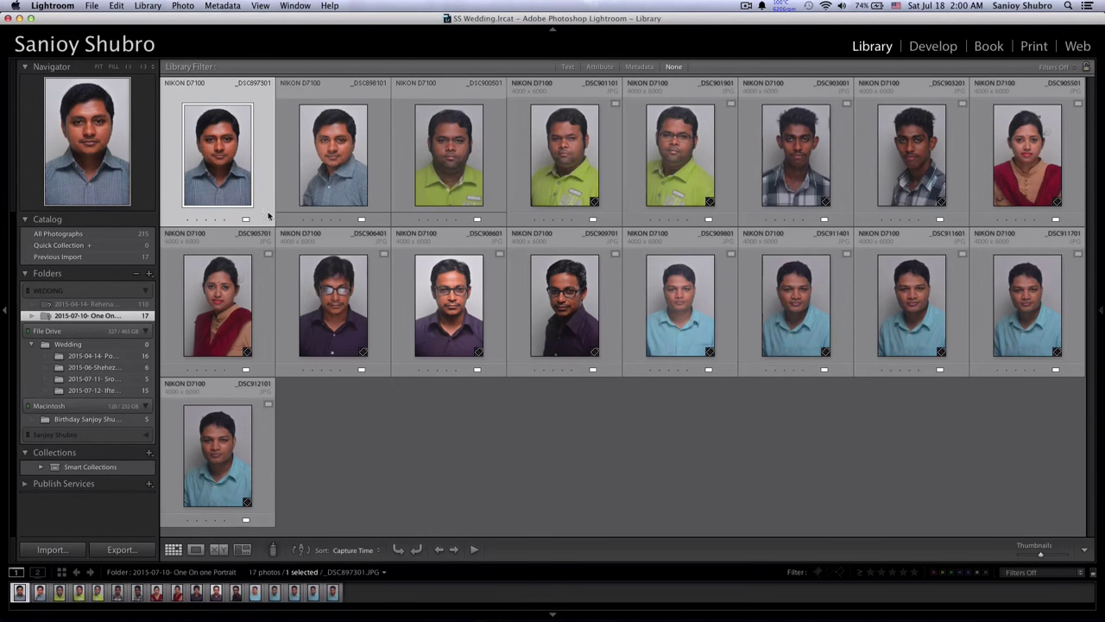
key("ctrl+a")
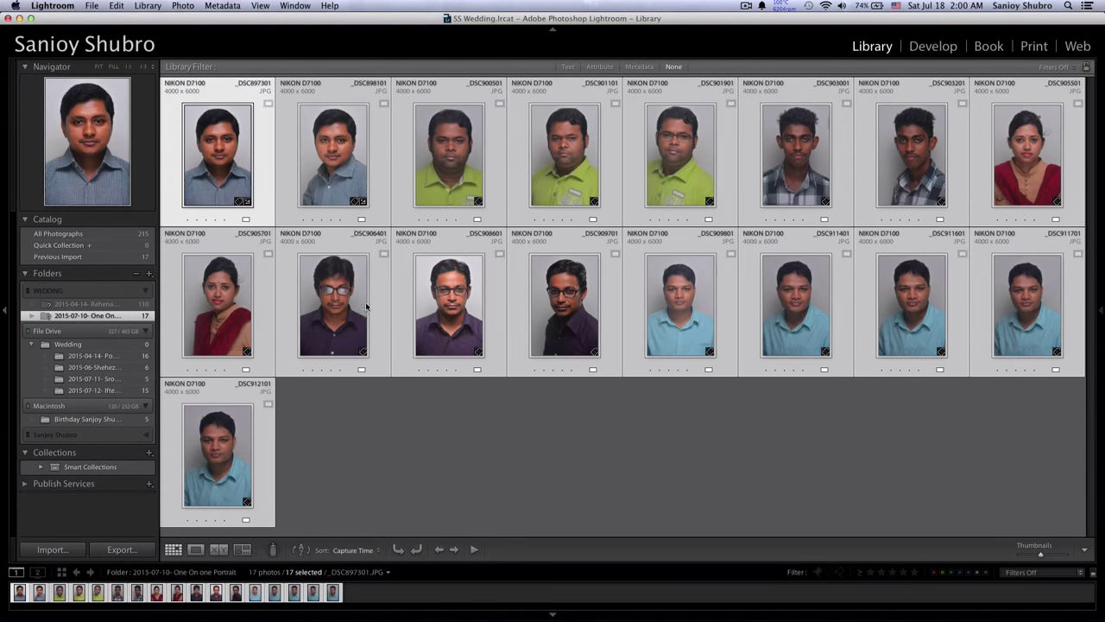
key("ctrl+shift+e")
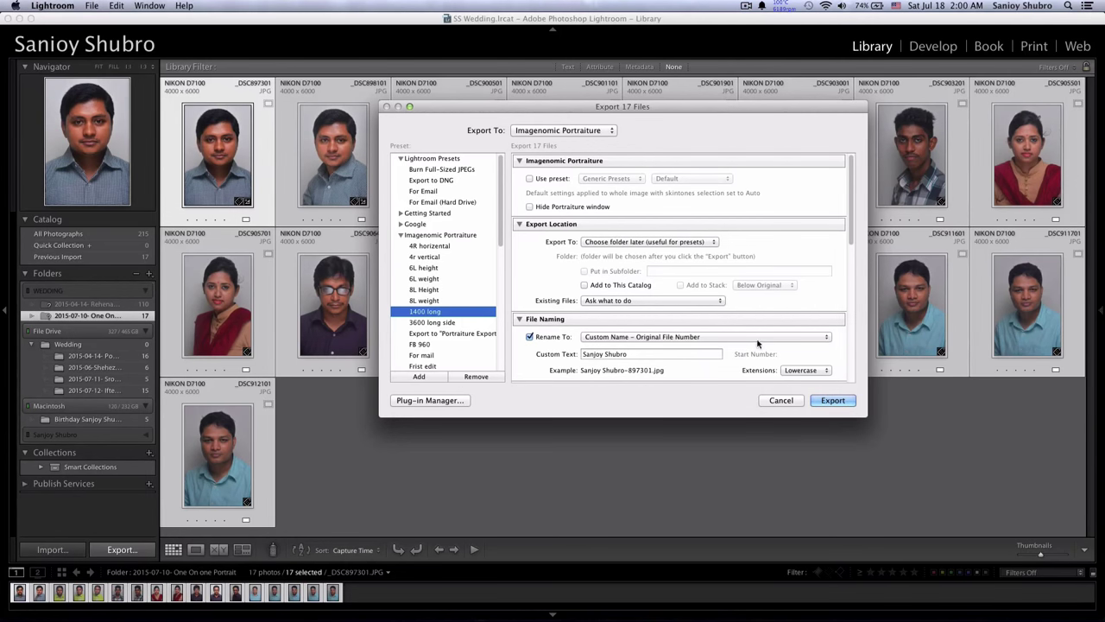
- Cancel the Export 17 Files dialog, keeping all 17 portraits selected in the grid
left_click(786, 402)
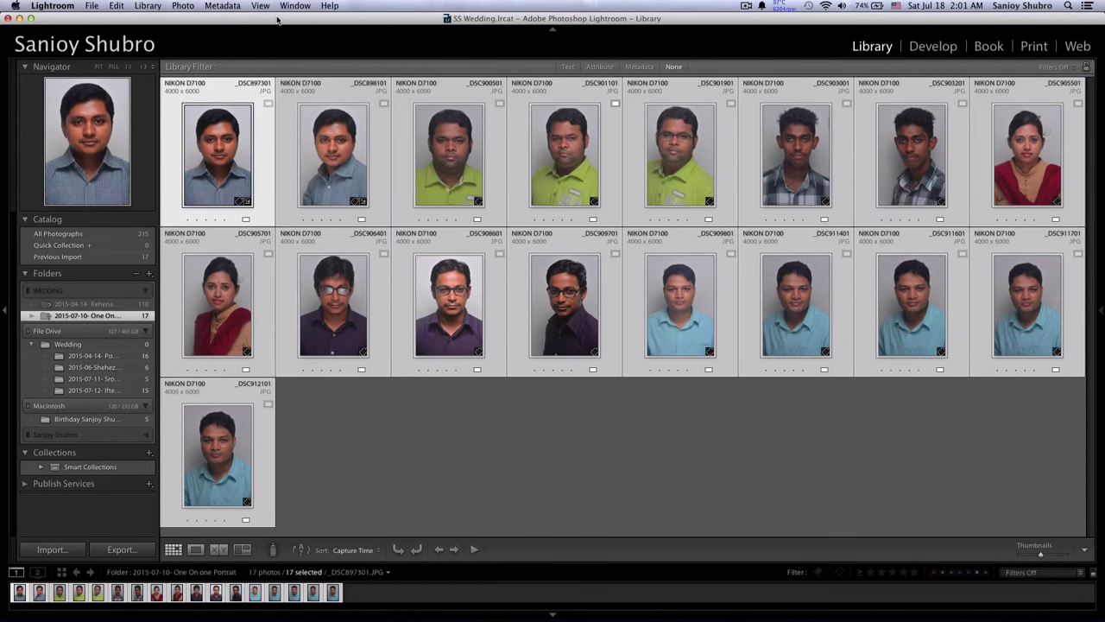
- Build Smart Previews for the 17 selected portraits via Library > Previews
left_click(149, 7)
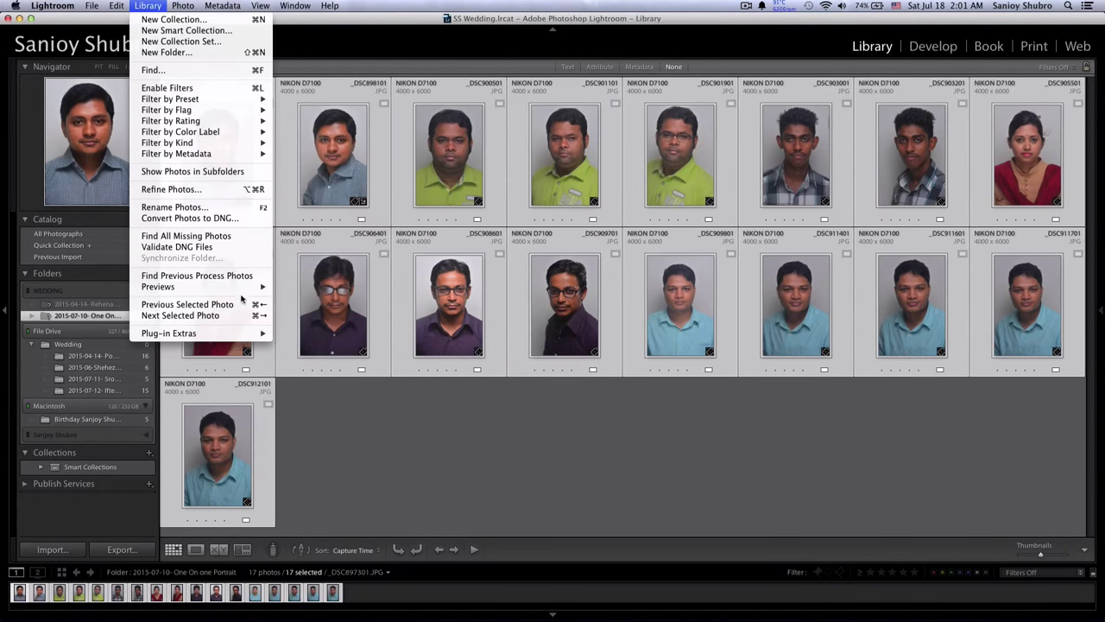
mouse_move(158, 286)
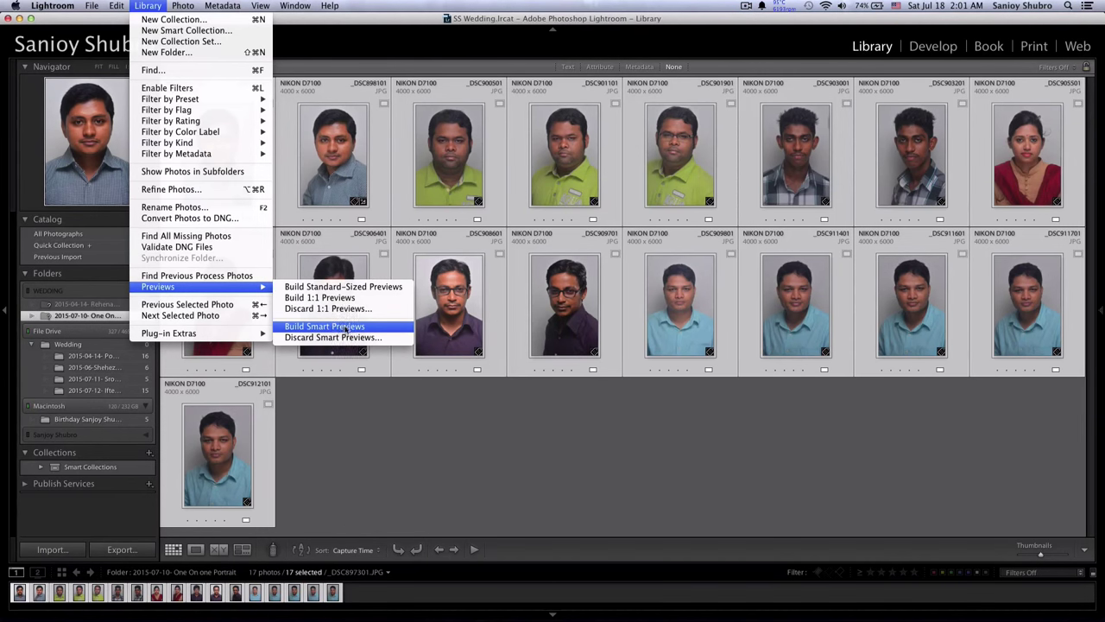
left_click(354, 326)
left_click(927, 45)
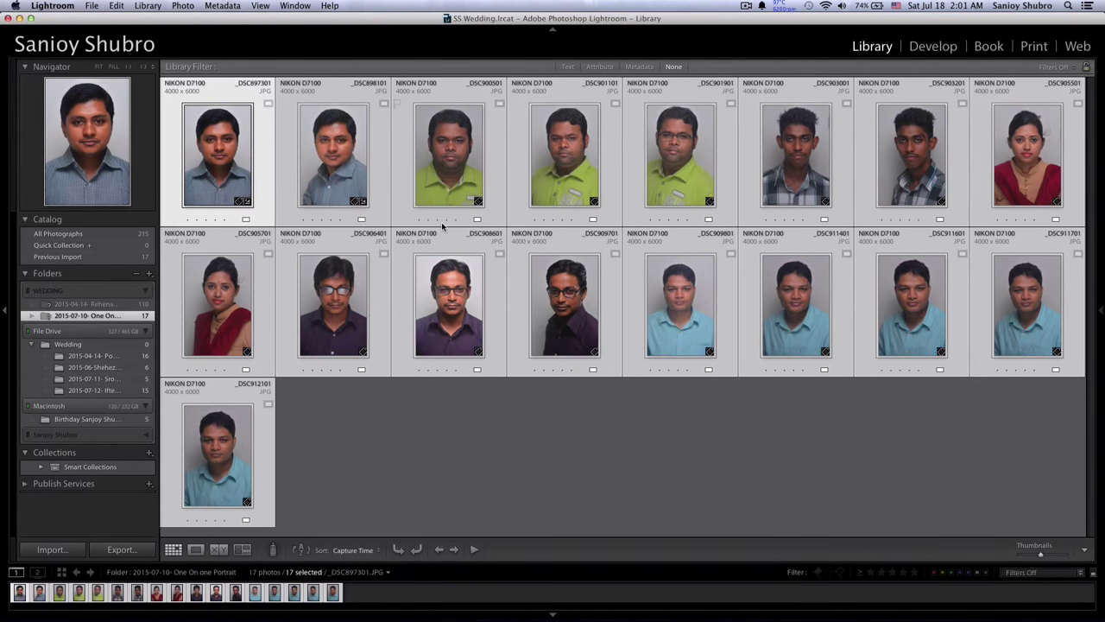
- Open Develop and step through the filmstrip to the purple-shirt portrait _DSC908601.JPG
left_click(932, 49)
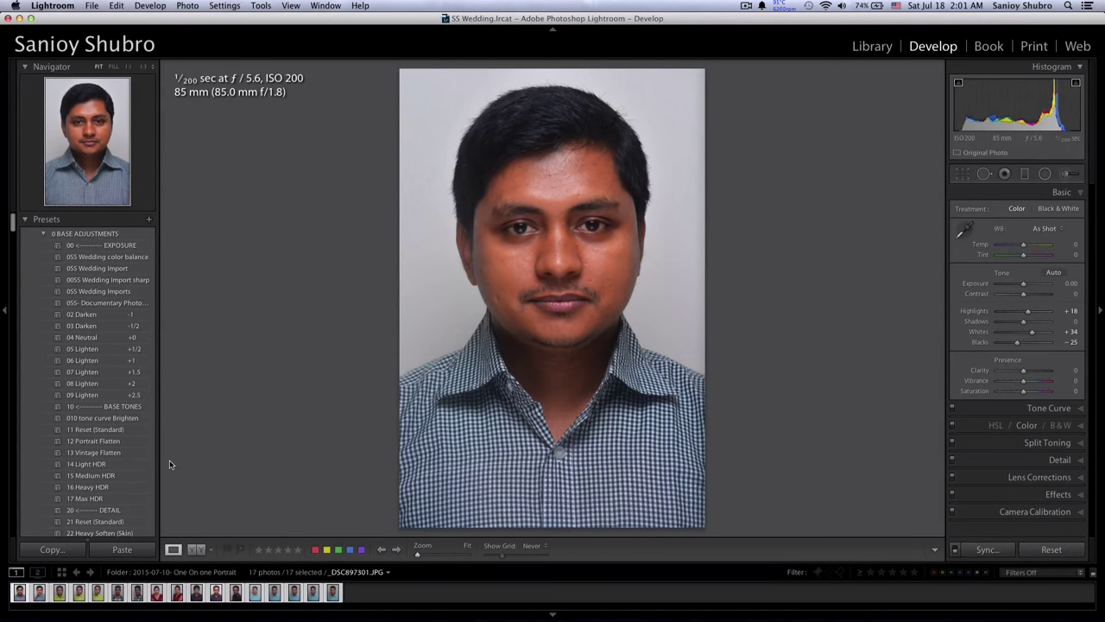
key("Right")
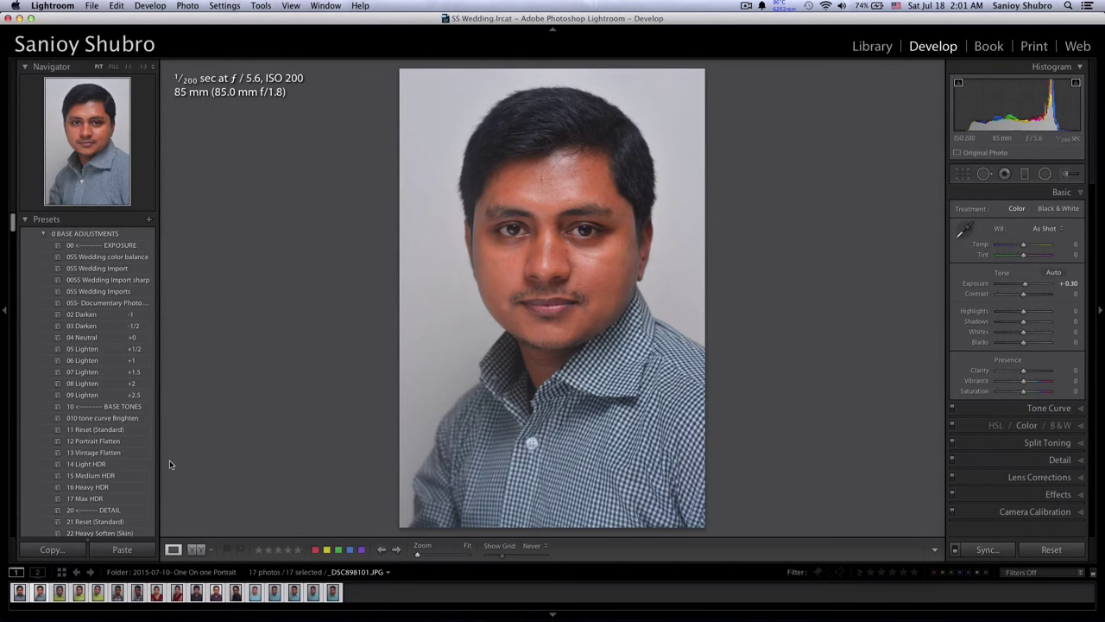
key("Right")
key("Right")
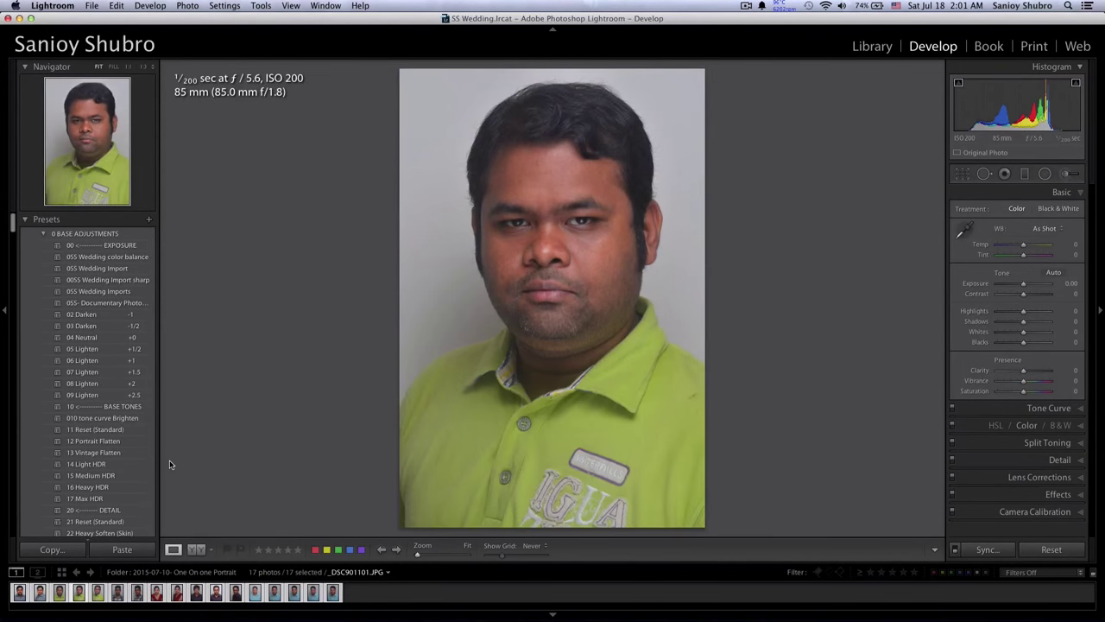
key("Right")
key("Right")
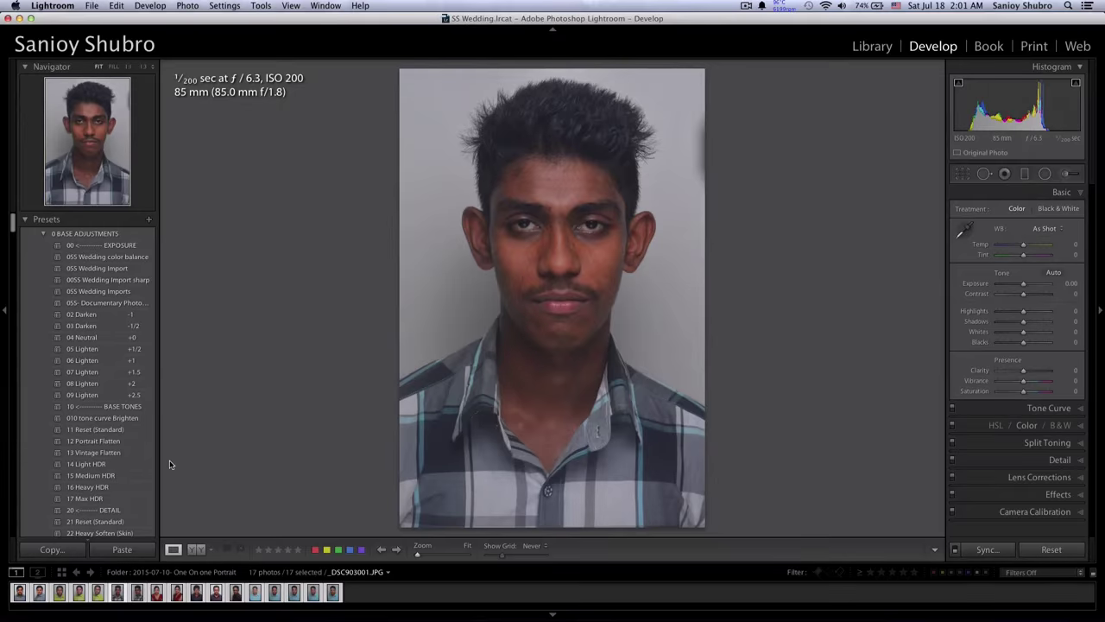
key("Right")
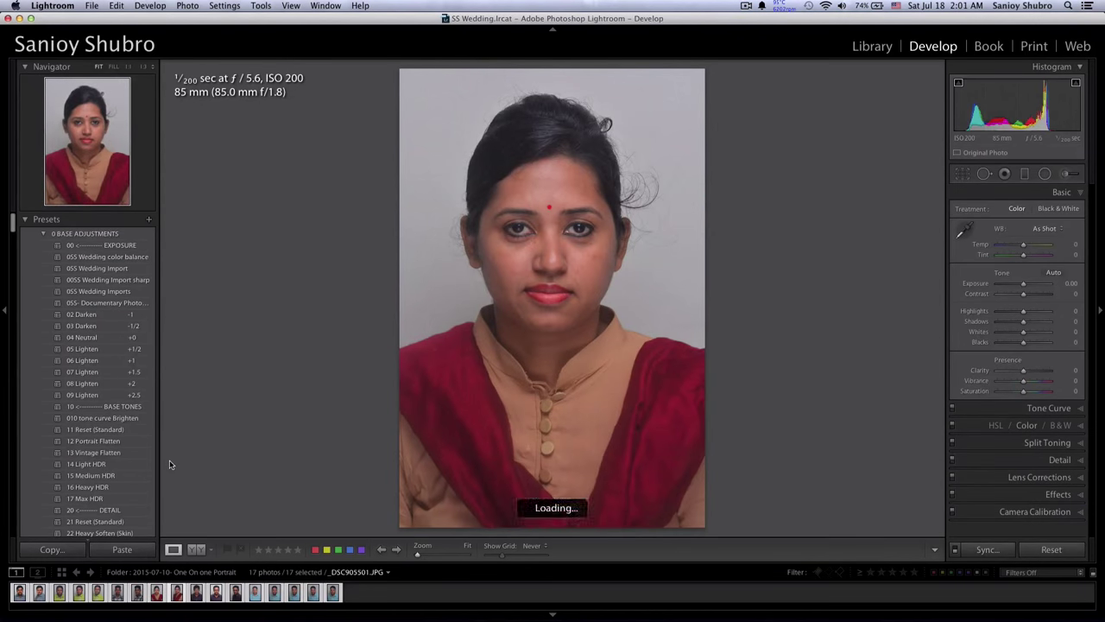
key("Right")
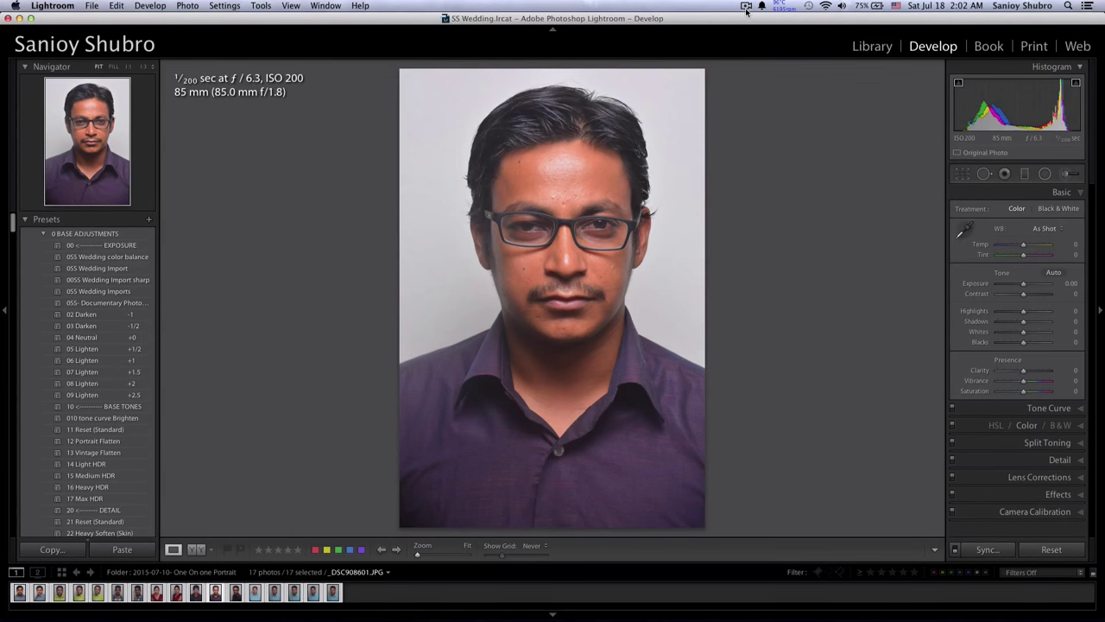
- Open ScreenFlow's menu-bar recording controls to stop the recording
left_click(747, 8)
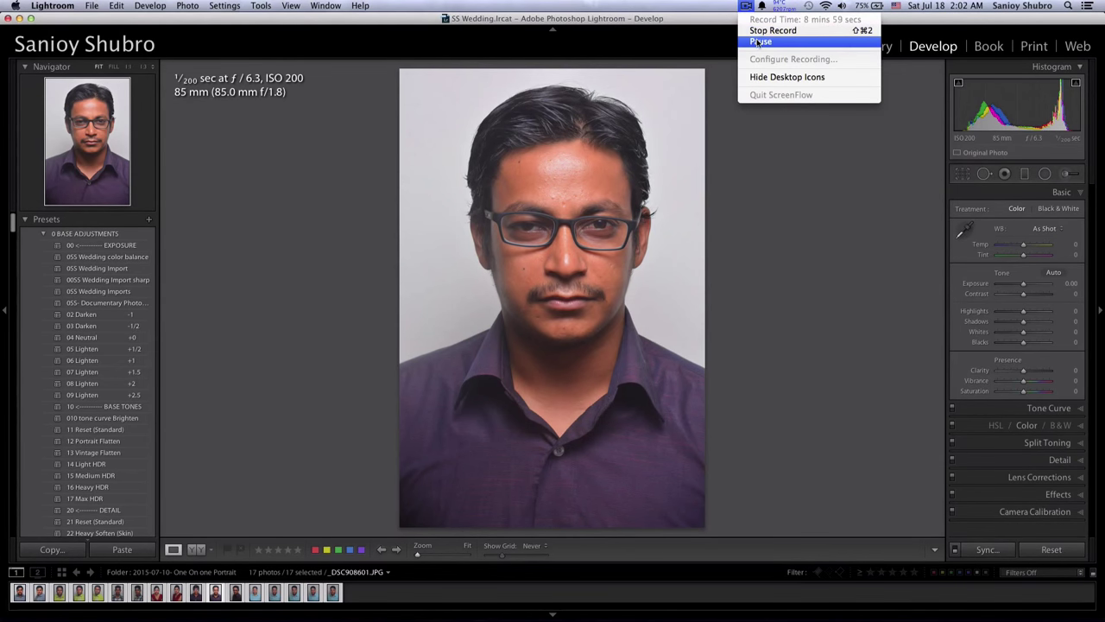